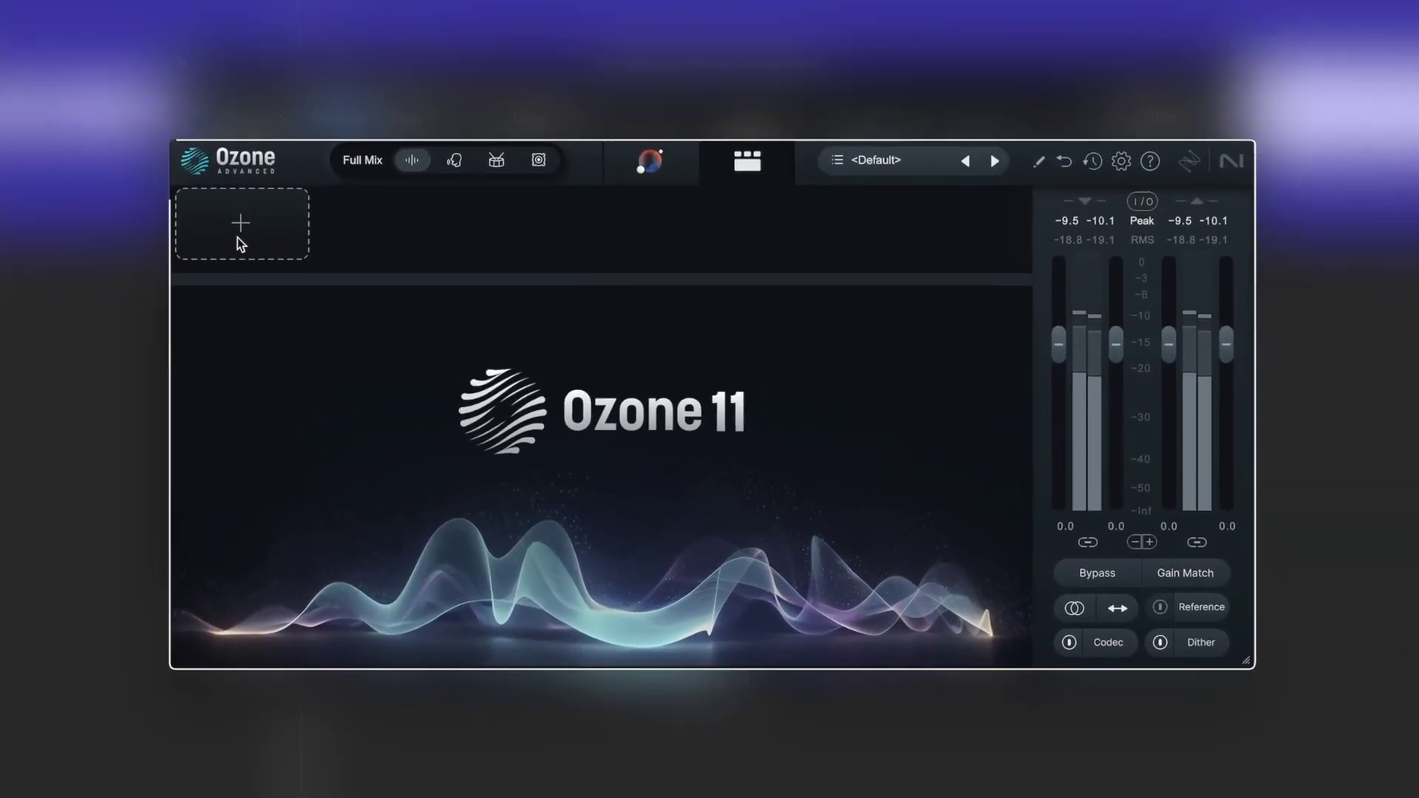
# - Open the add-module list in Ozone's empty processing chain
pyautogui.click(349, 303)
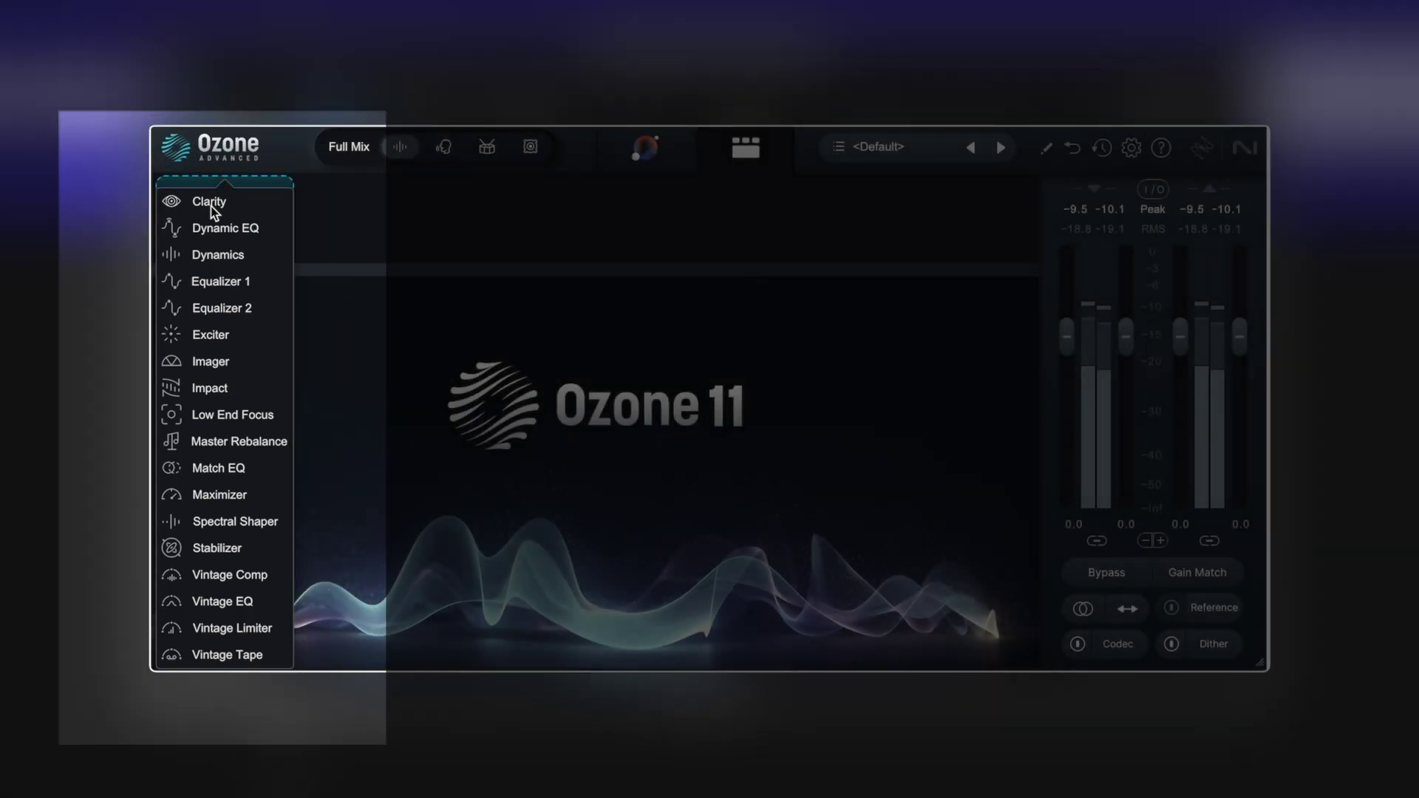
# - Add a Clarity module and set its Amount to 17 and Tilt to 0.2 dB/oct
pyautogui.click(210, 206)
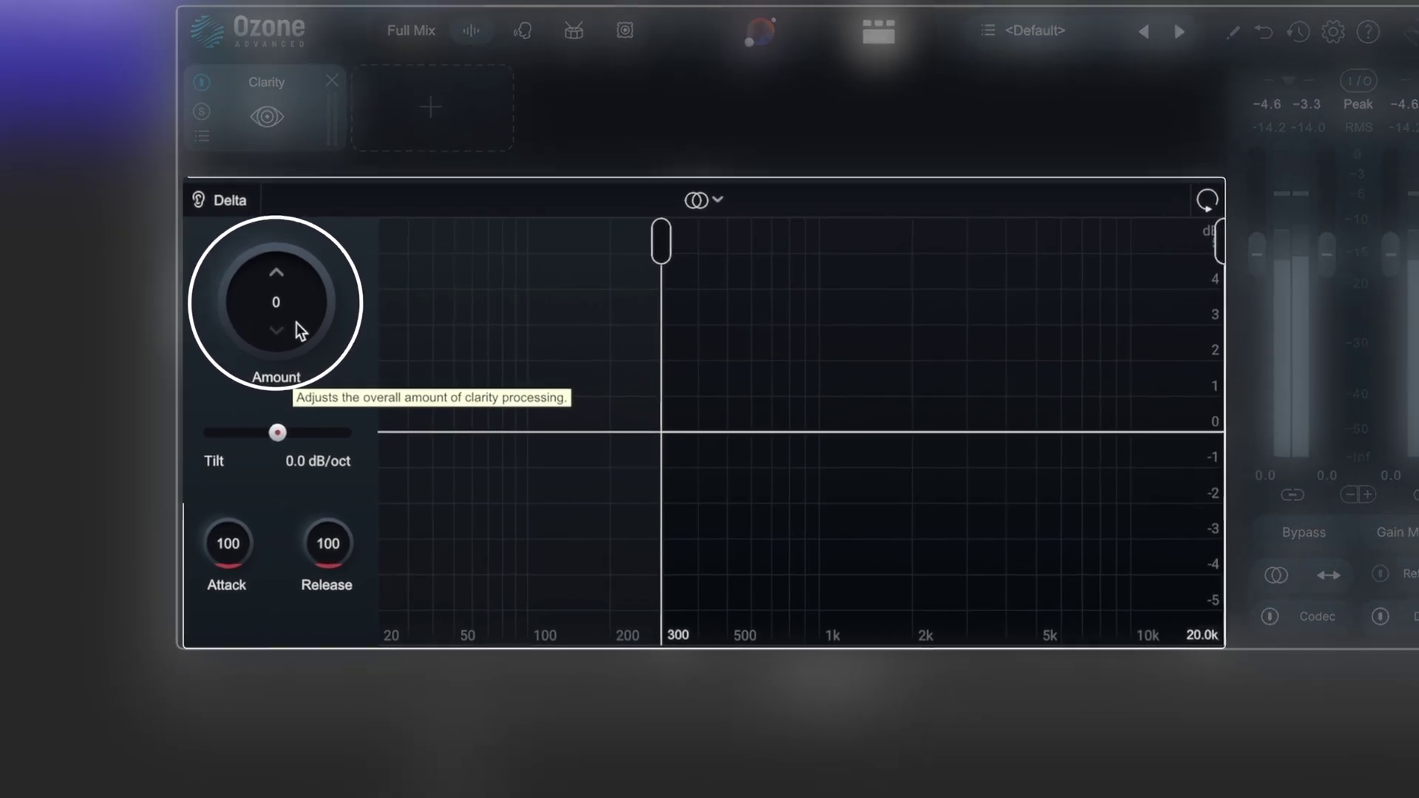
pyautogui.moveTo(250, 403); pyautogui.dragTo(258, 333)
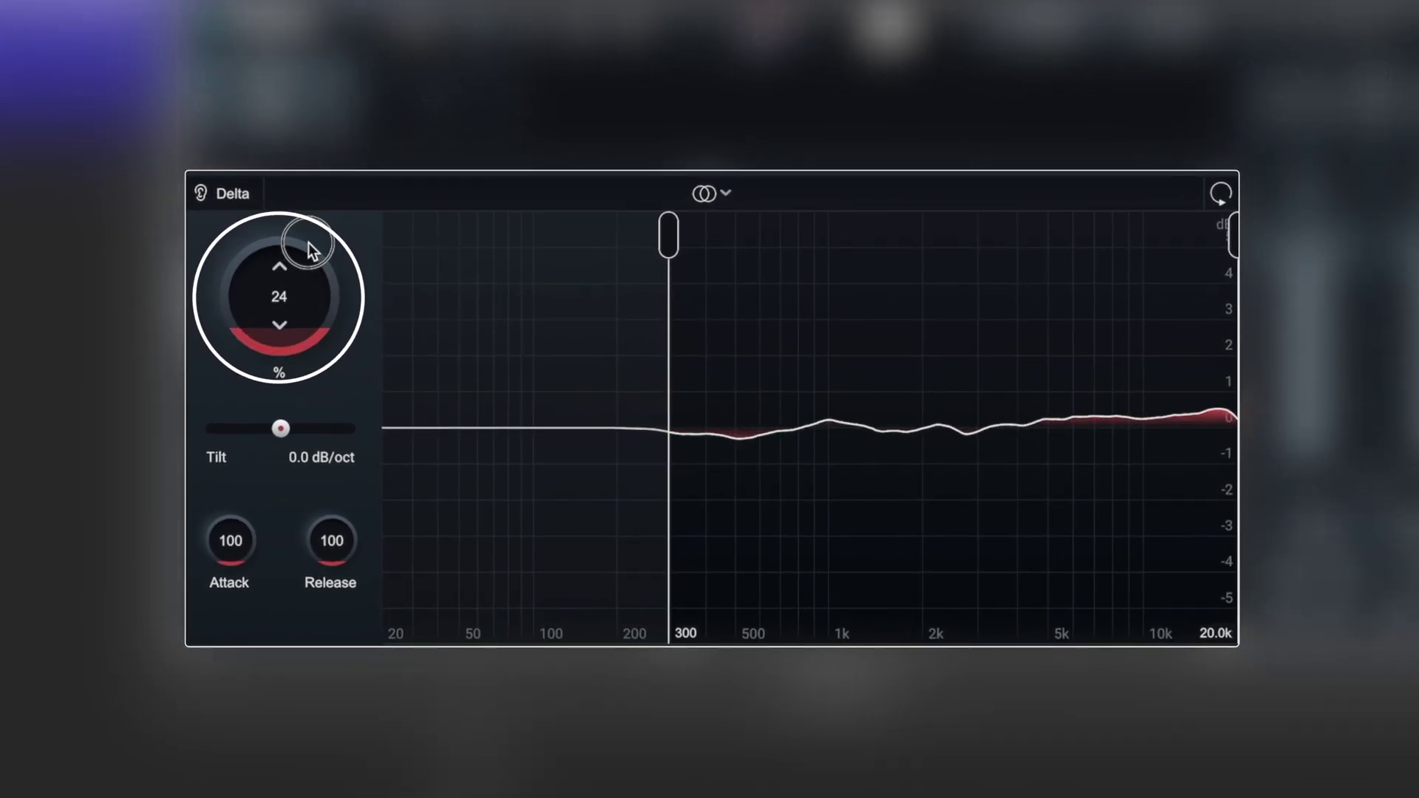
pyautogui.moveTo(308, 243); pyautogui.dragTo(305, 348)
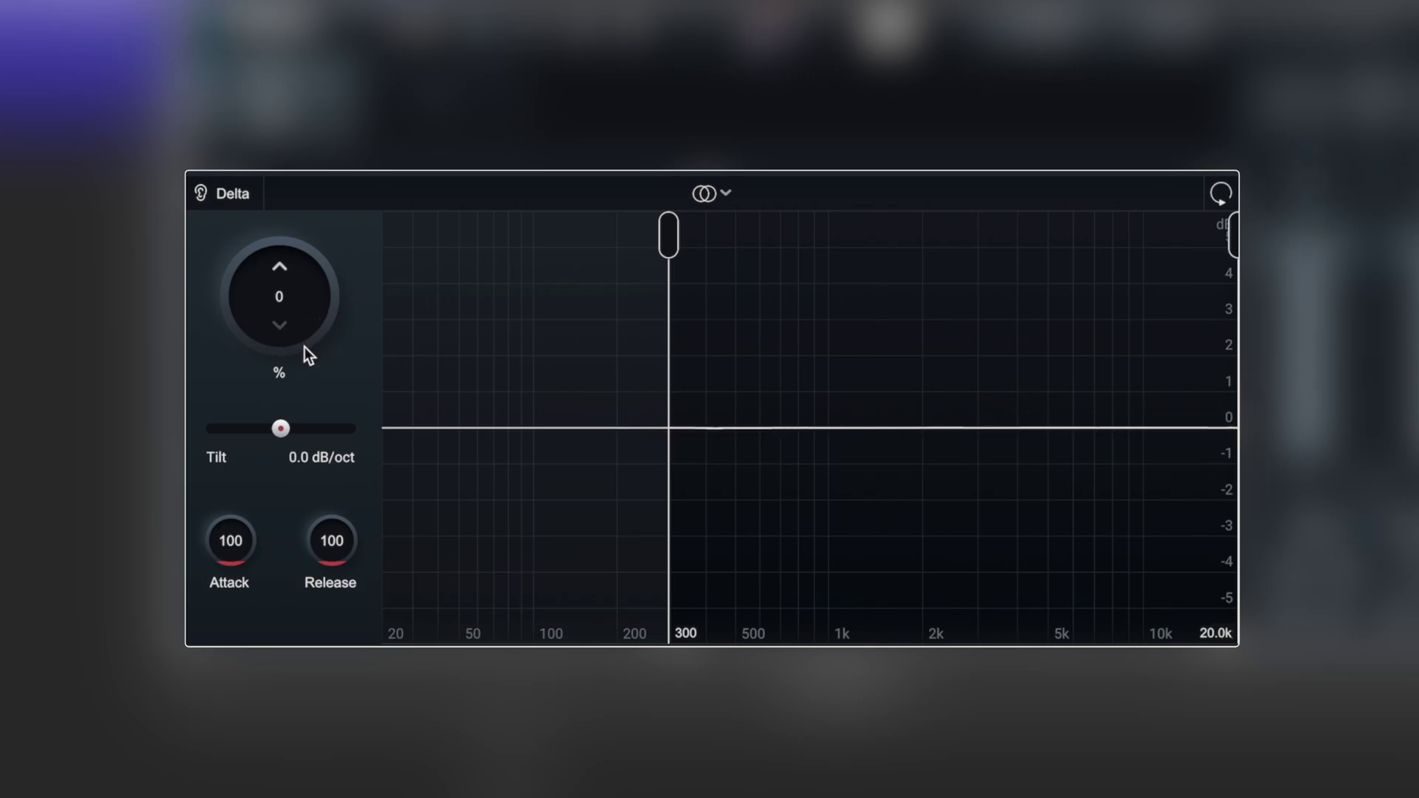
pyautogui.moveTo(280, 430); pyautogui.dragTo(313, 430)
pyautogui.moveTo(302, 285); pyautogui.dragTo(307, 259)
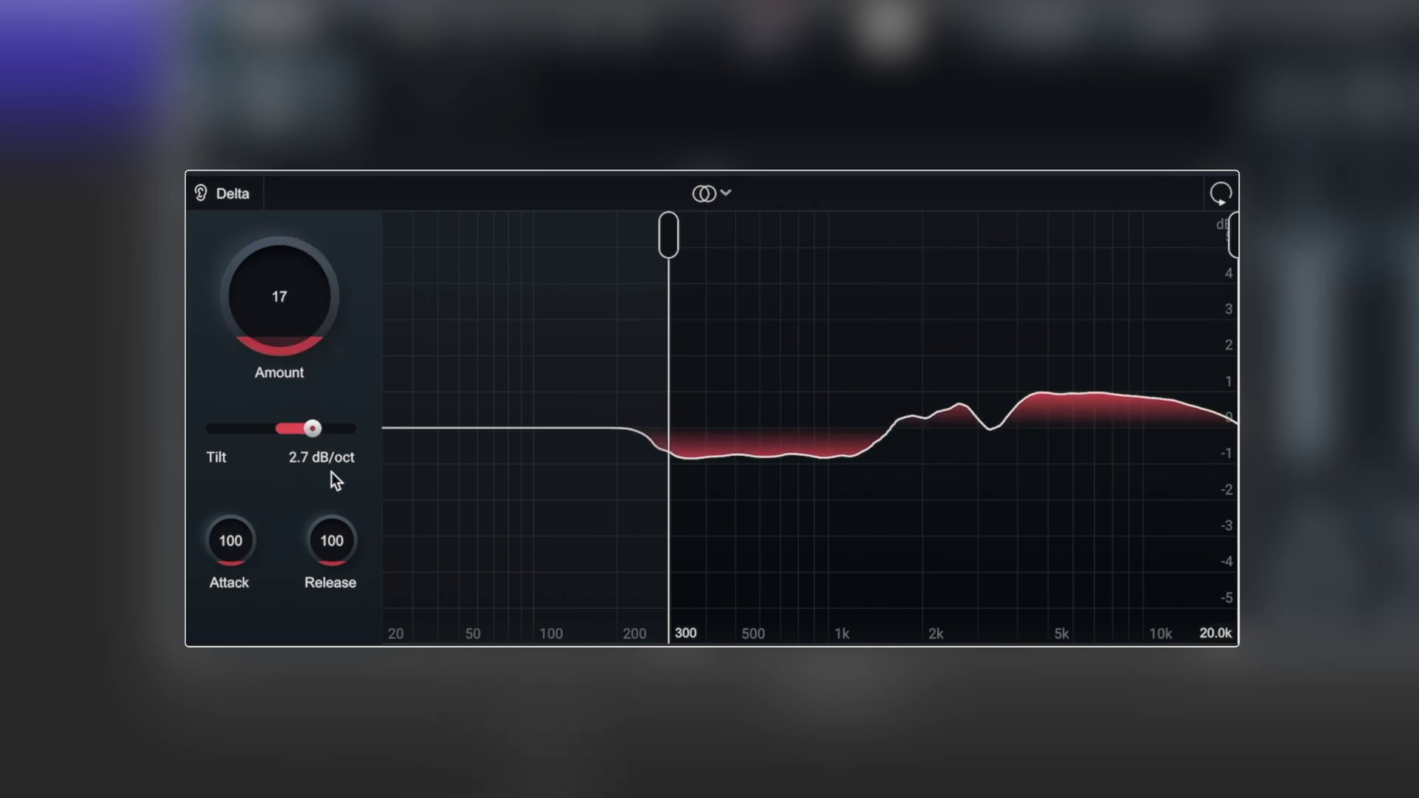
pyautogui.moveTo(315, 431); pyautogui.dragTo(282, 437)
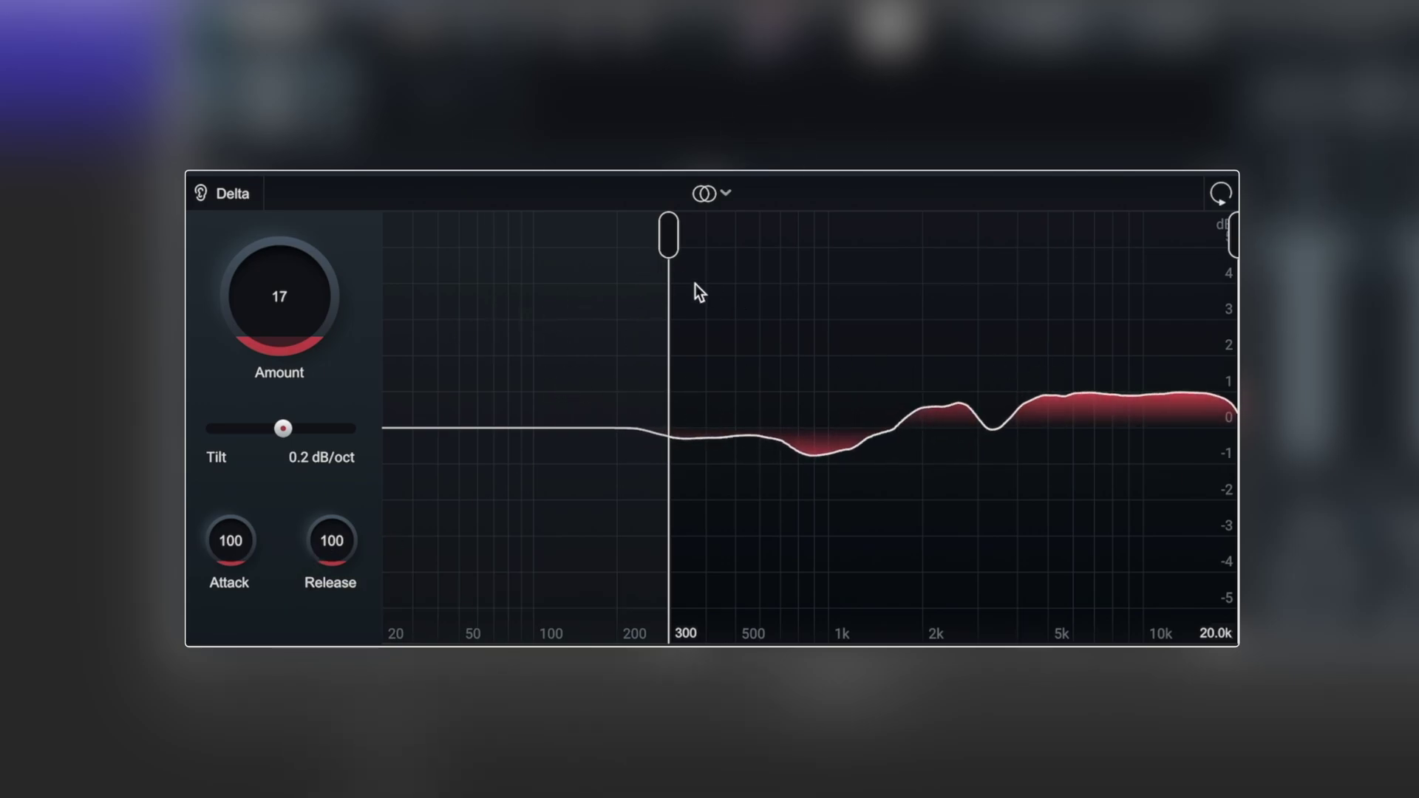
pyautogui.moveTo(667, 245); pyautogui.dragTo(649, 515)
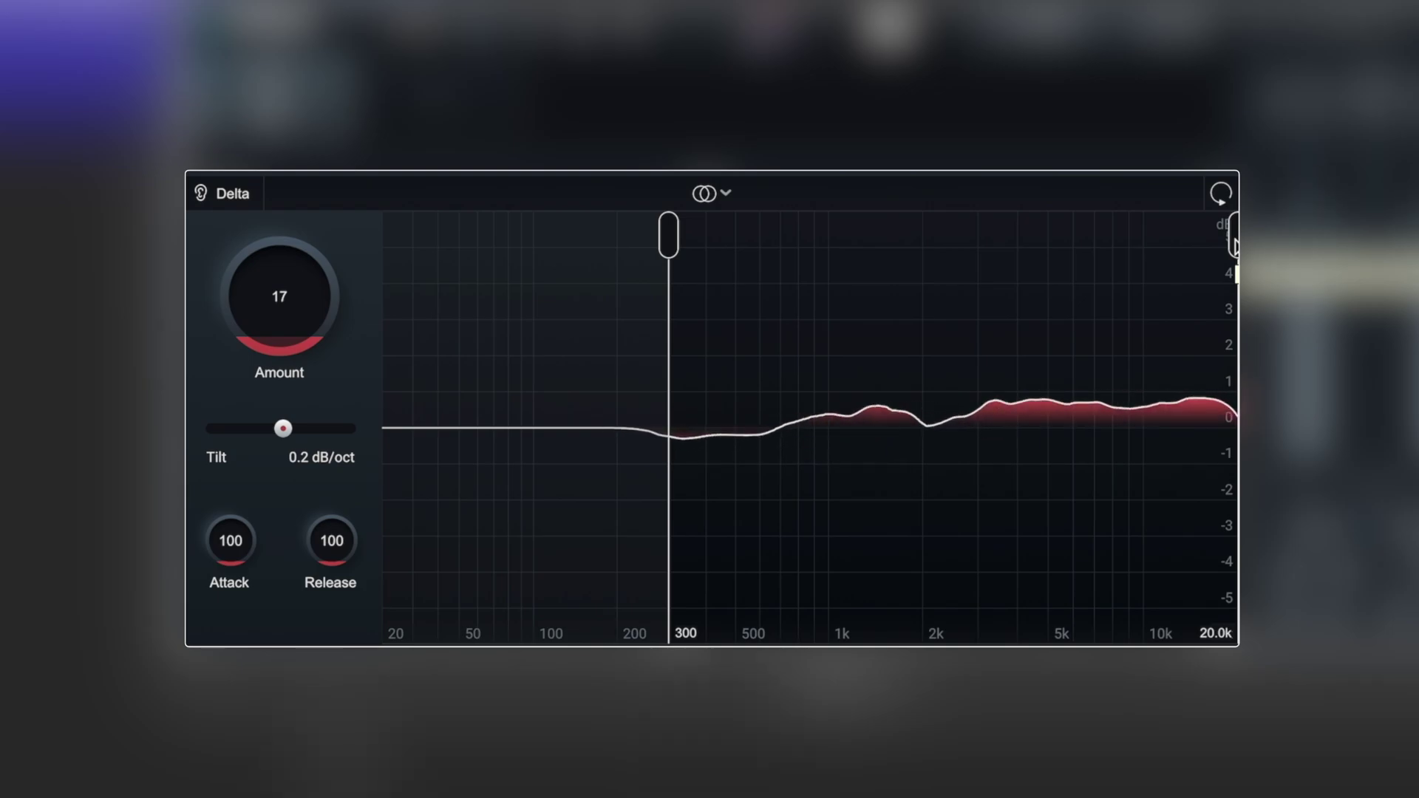
pyautogui.moveTo(1234, 242); pyautogui.dragTo(1141, 273)
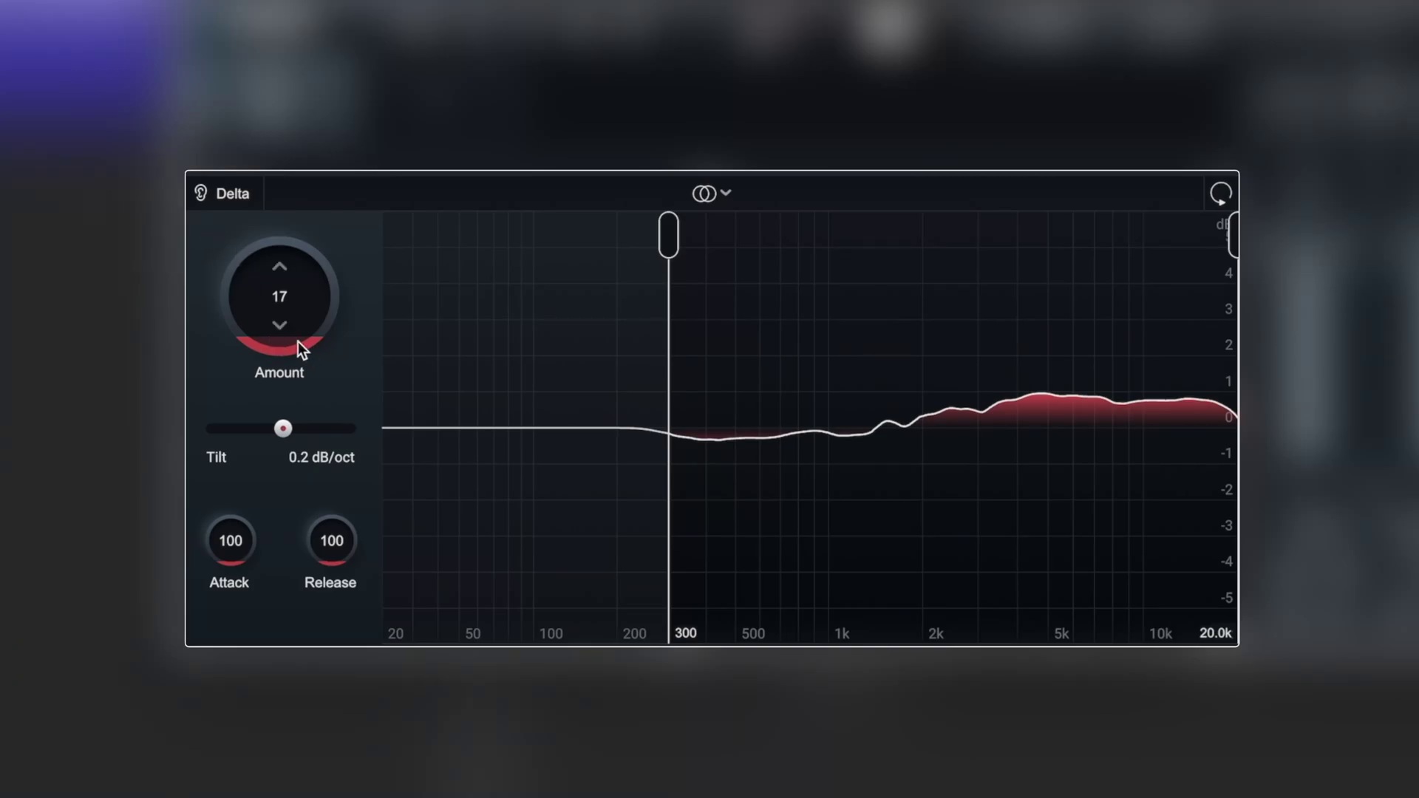
# - Raise the Clarity amount to 25, then bypass all processing to compare with the unprocessed mix
pyautogui.moveTo(300, 318); pyautogui.dragTo(304, 294)
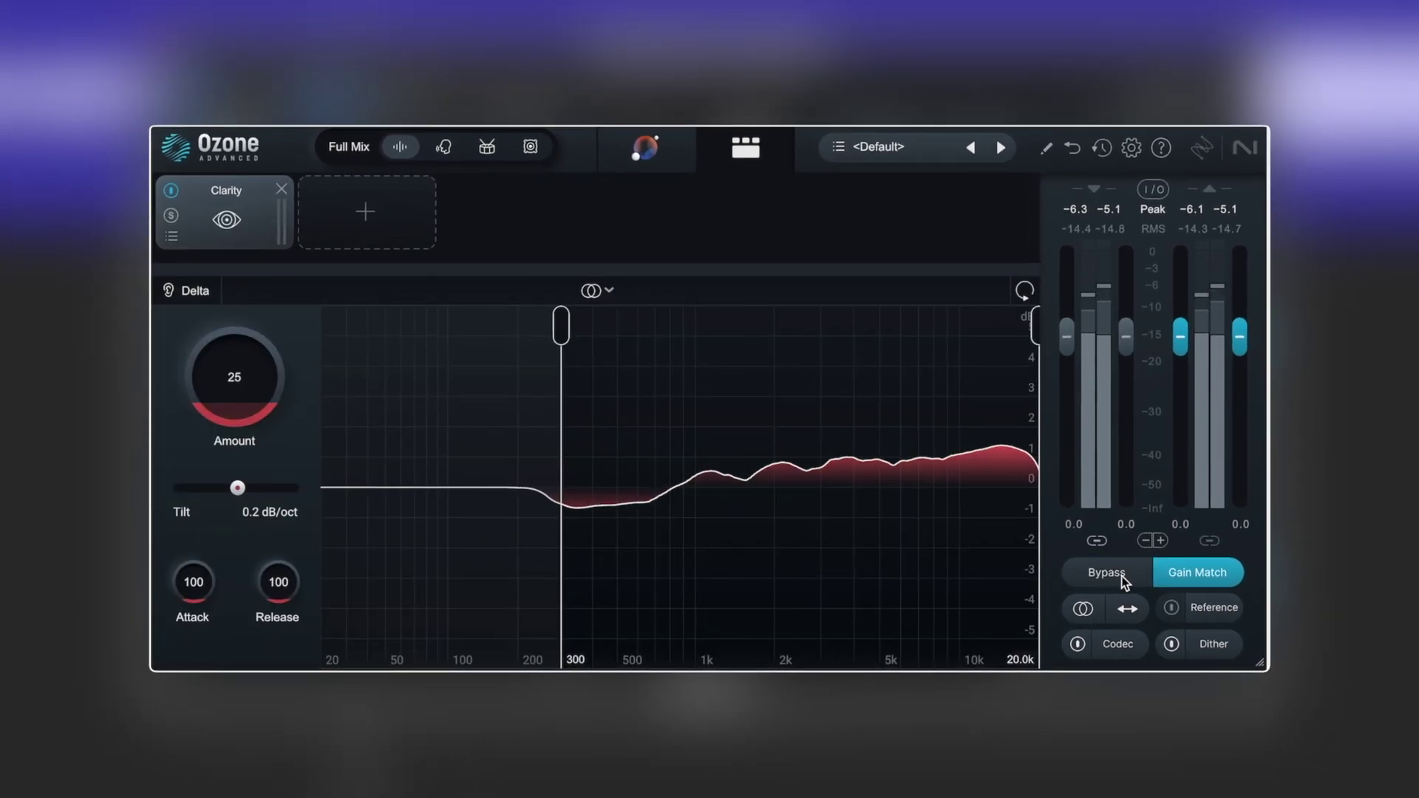
pyautogui.click(1107, 573)
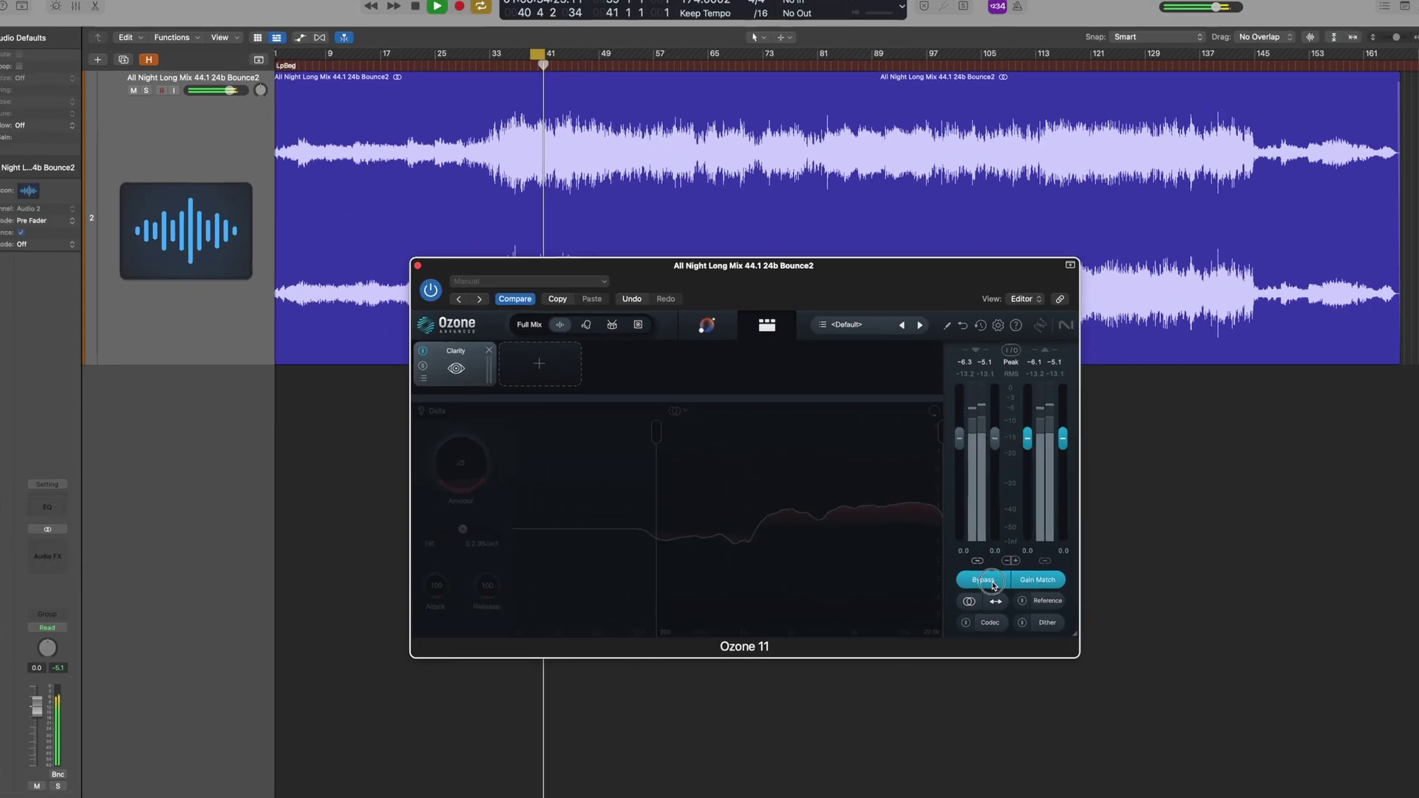
# - Turn Ozone's processing back on after the bypass comparison
pyautogui.click(992, 584)
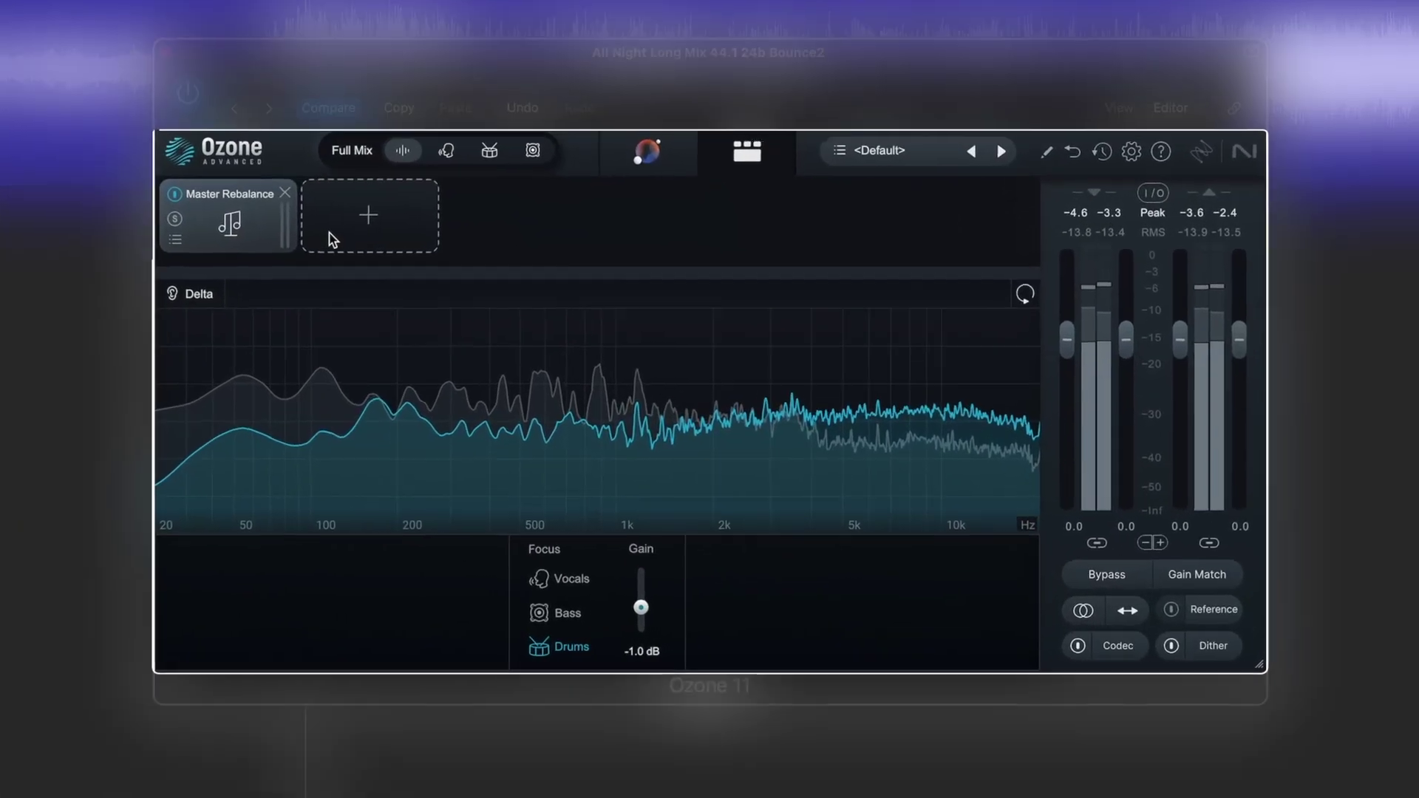
# - Remove Master Rebalance and switch stem targeting through Vocals and Drums to Bass
pyautogui.click(283, 192)
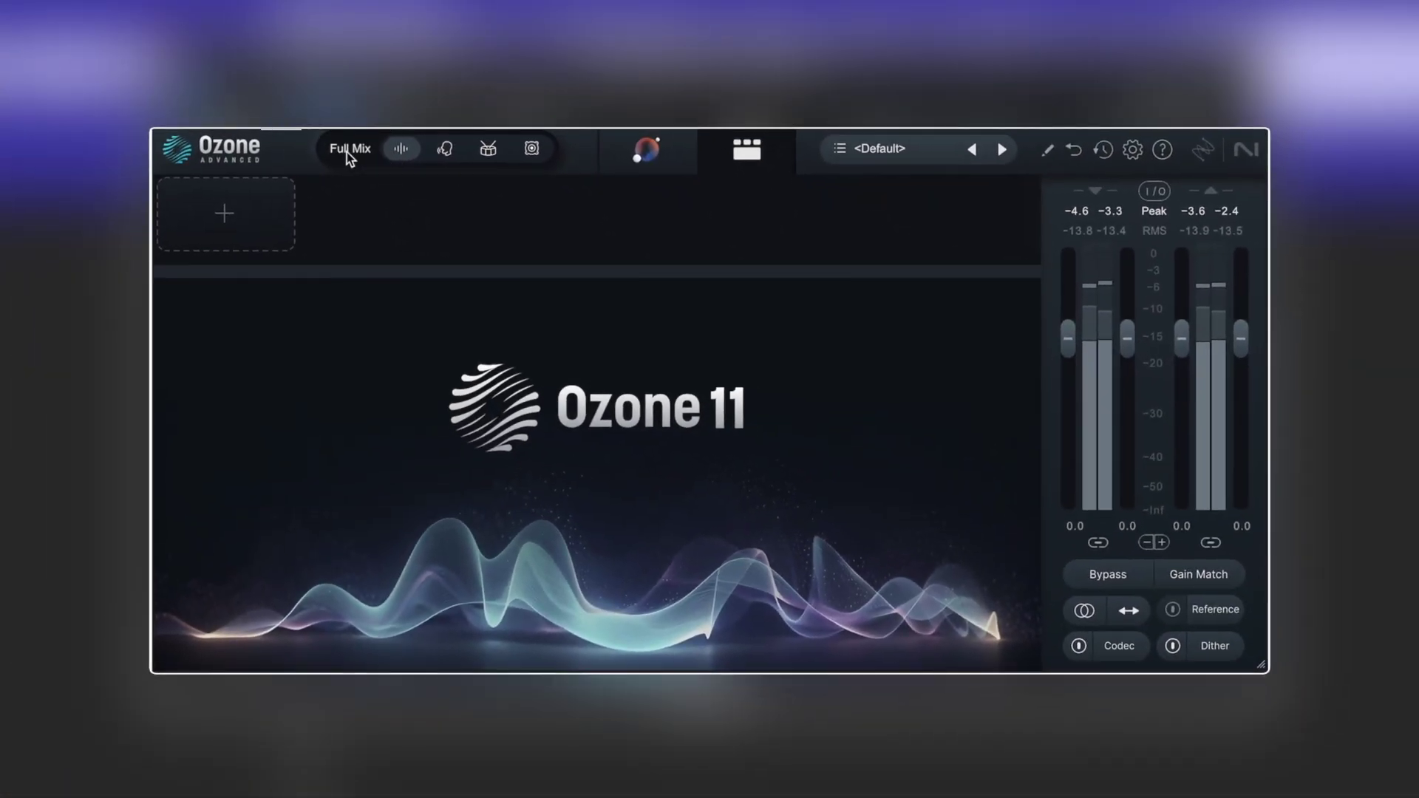
pyautogui.click(573, 315)
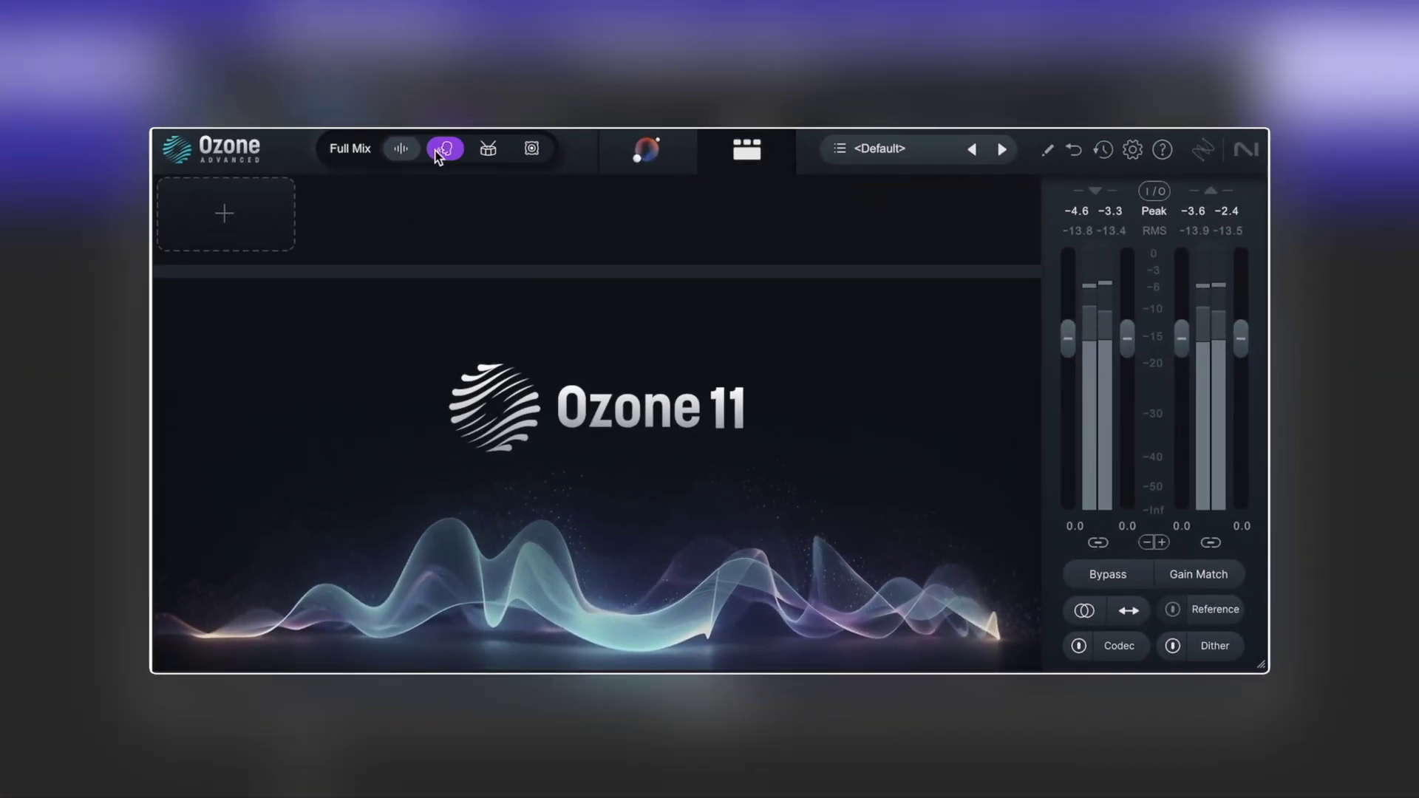
pyautogui.click(488, 148)
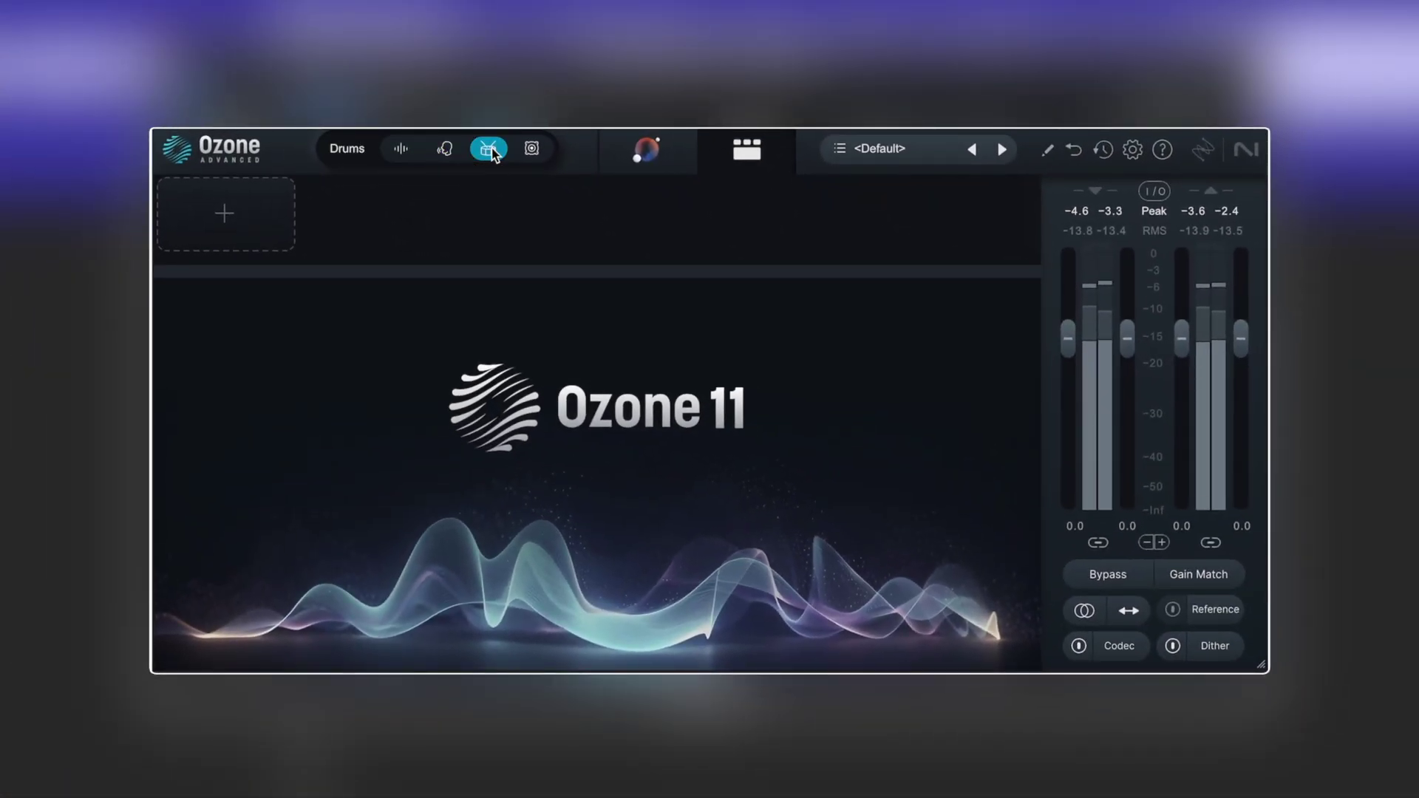
pyautogui.click(531, 149)
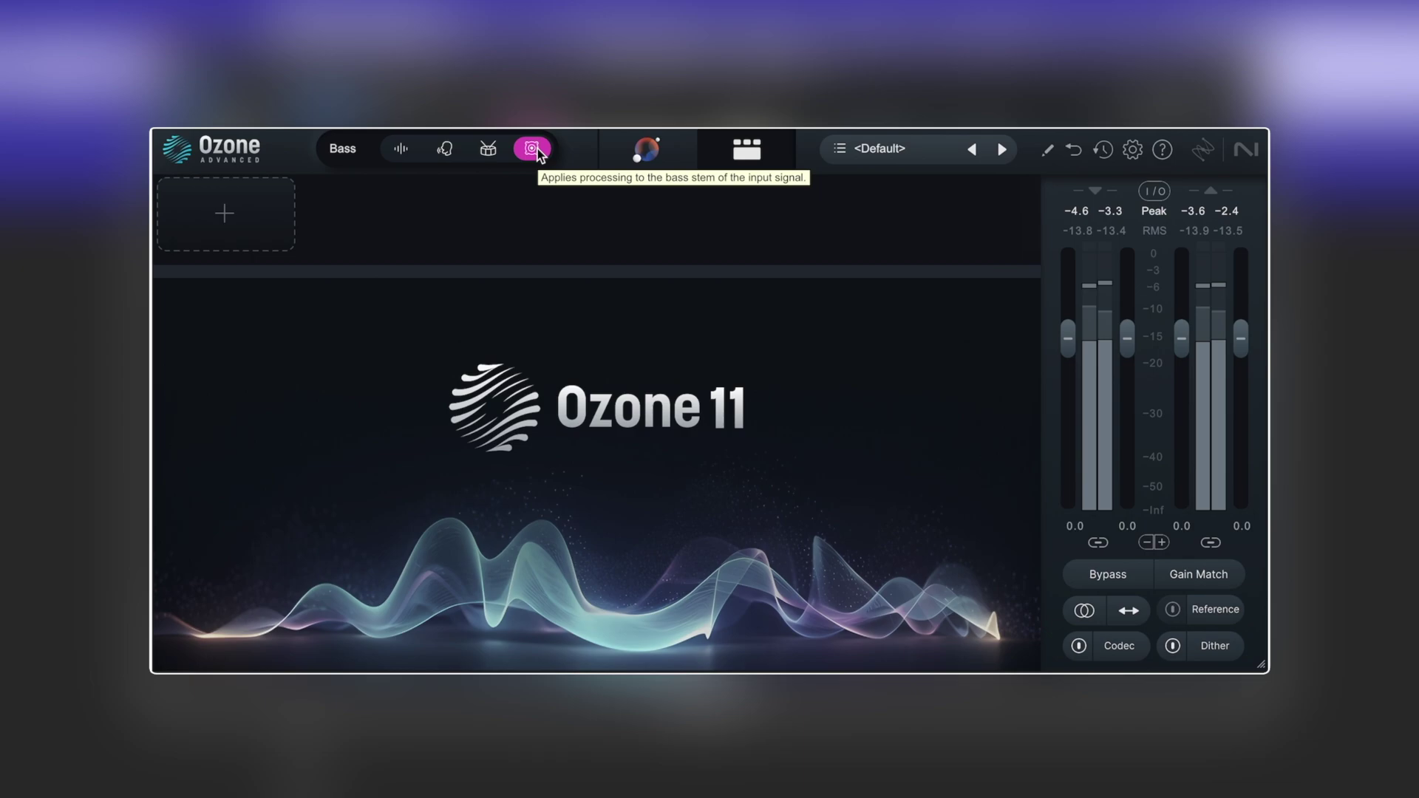
# - On the Full Mix, add an Exciter in Tube mode at Amount 7.8, then target Vocals
pyautogui.click(400, 149)
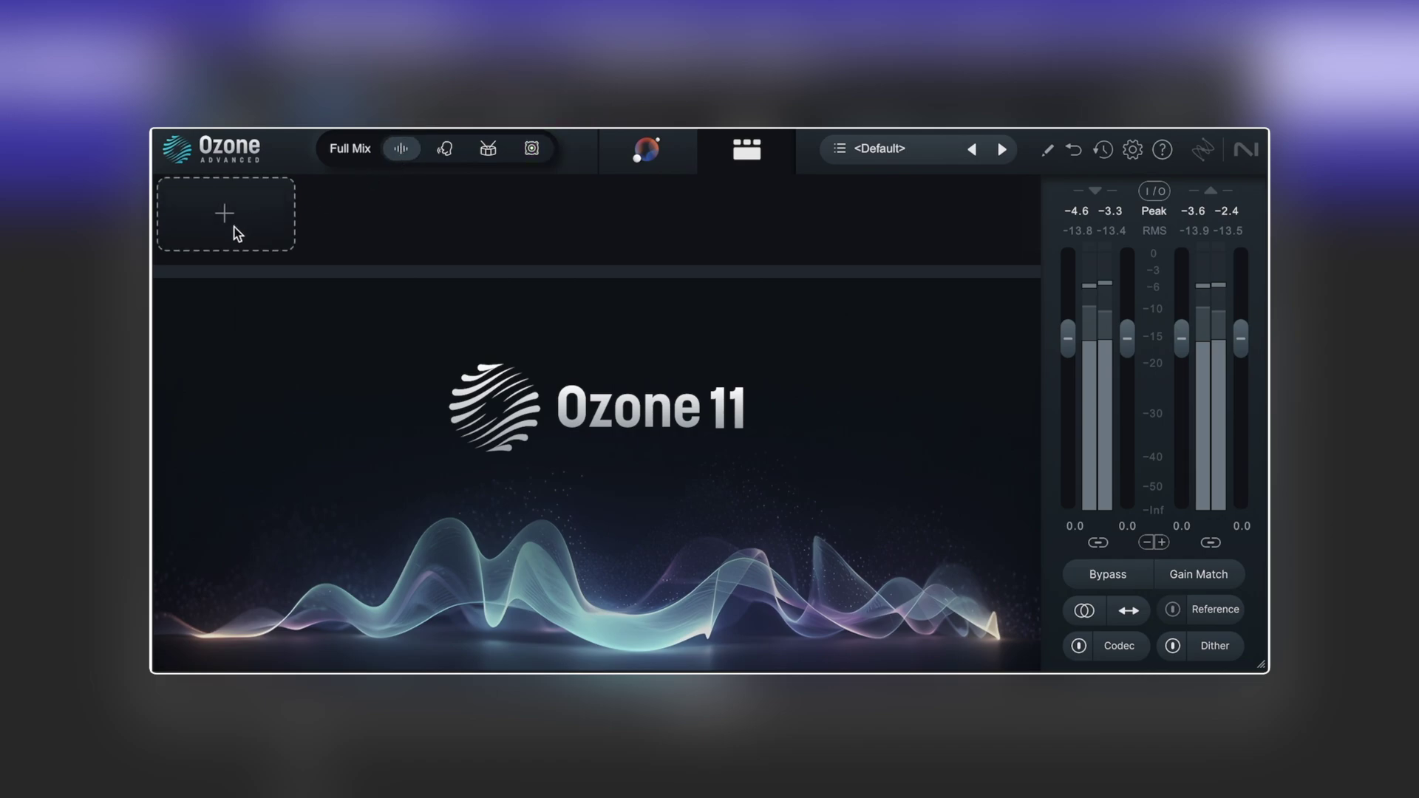
pyautogui.click(218, 237)
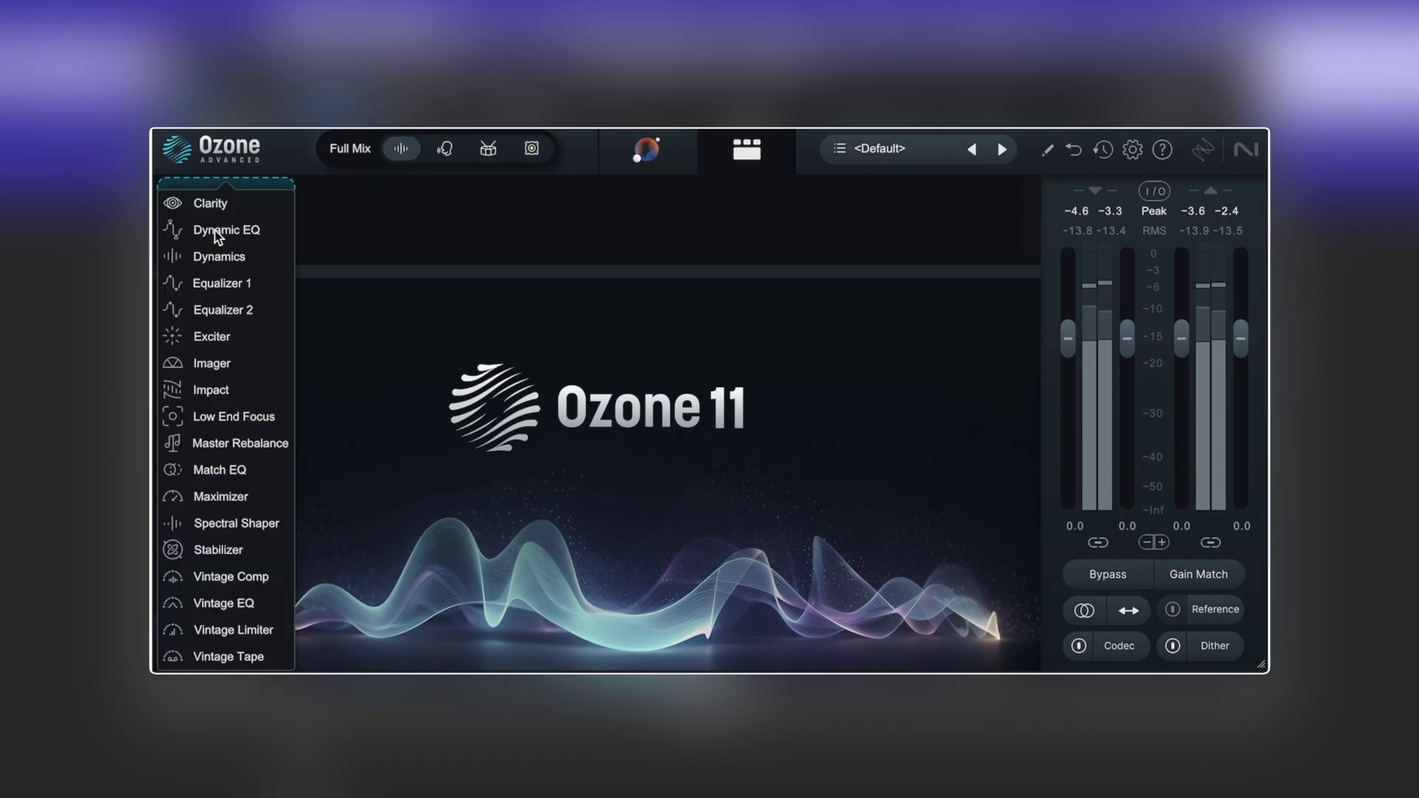
pyautogui.click(240, 337)
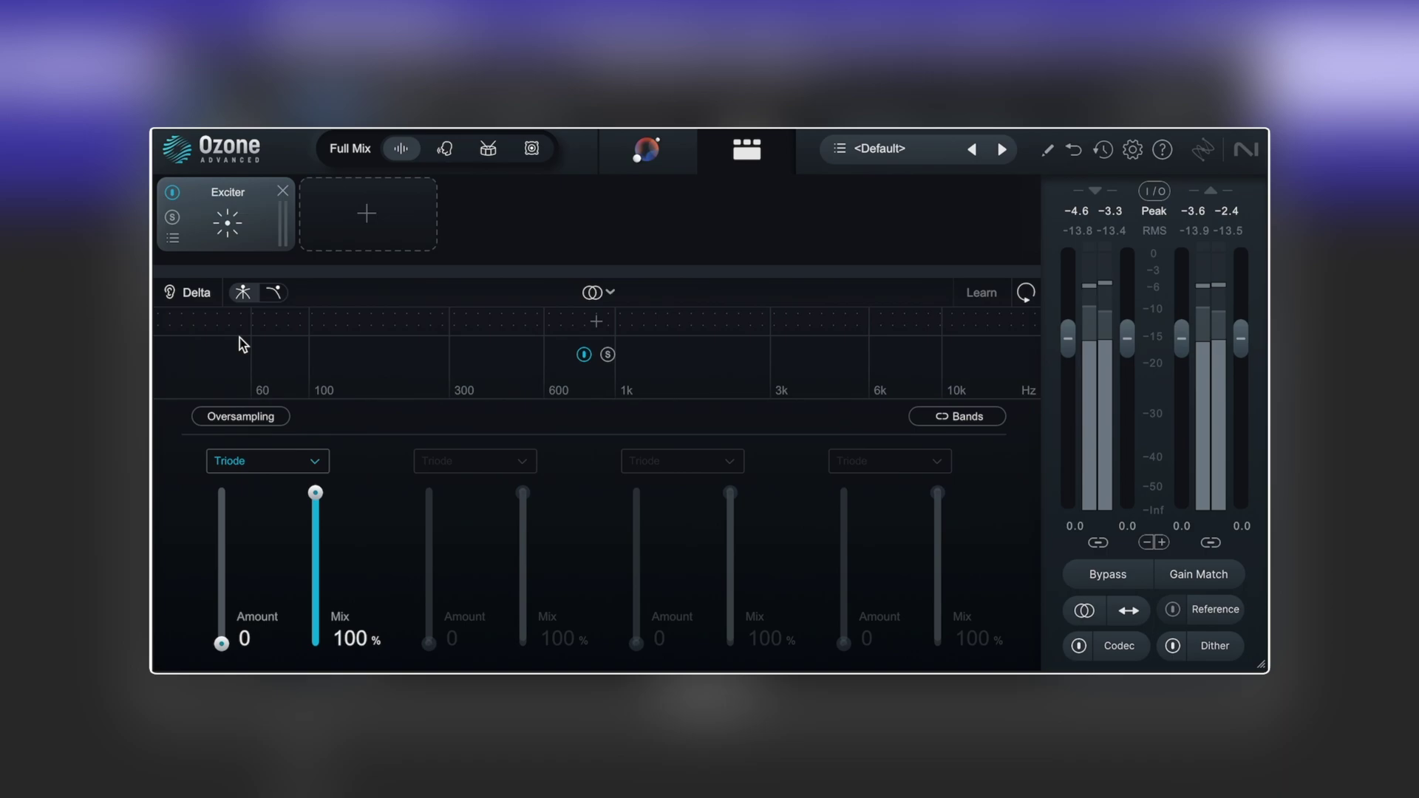
pyautogui.click(282, 461)
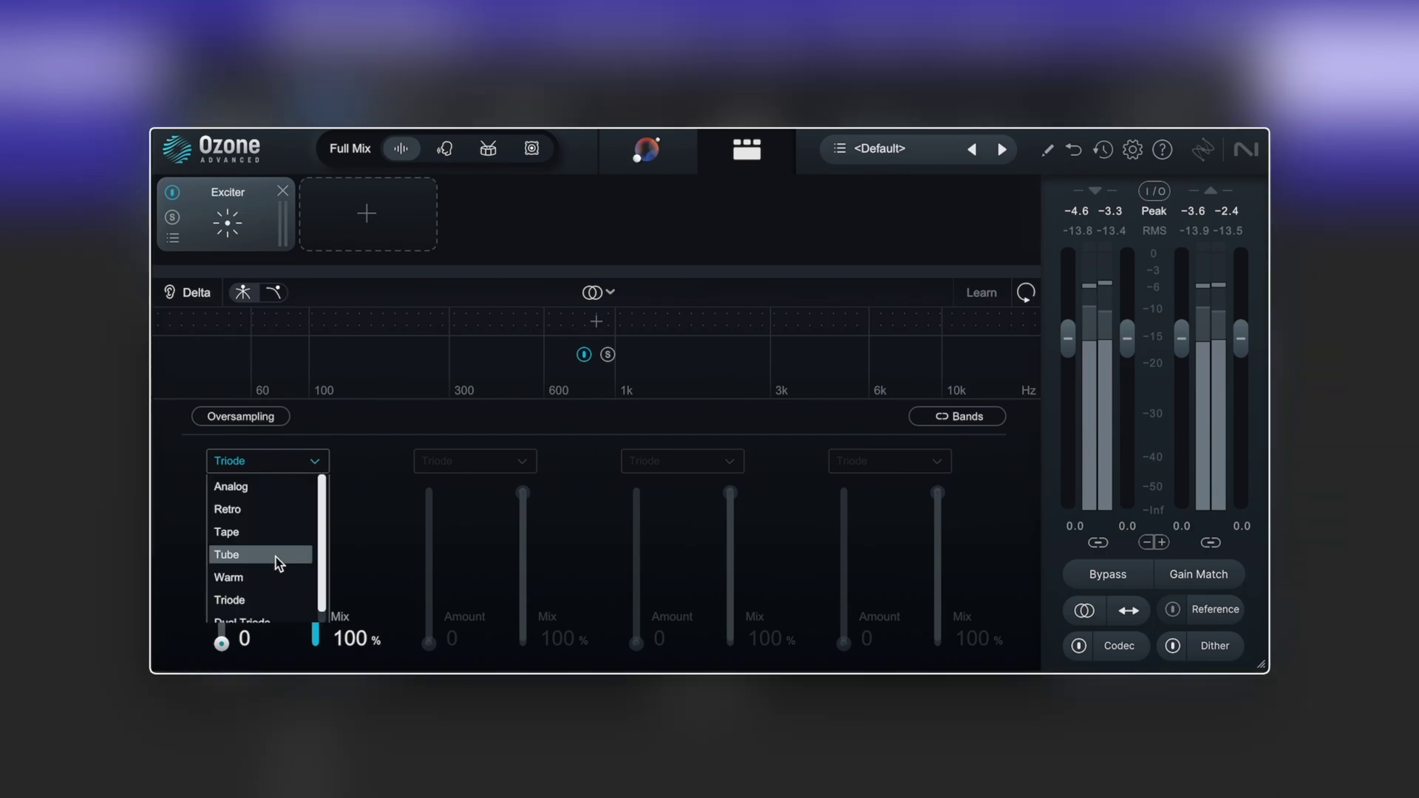
pyautogui.click(278, 555)
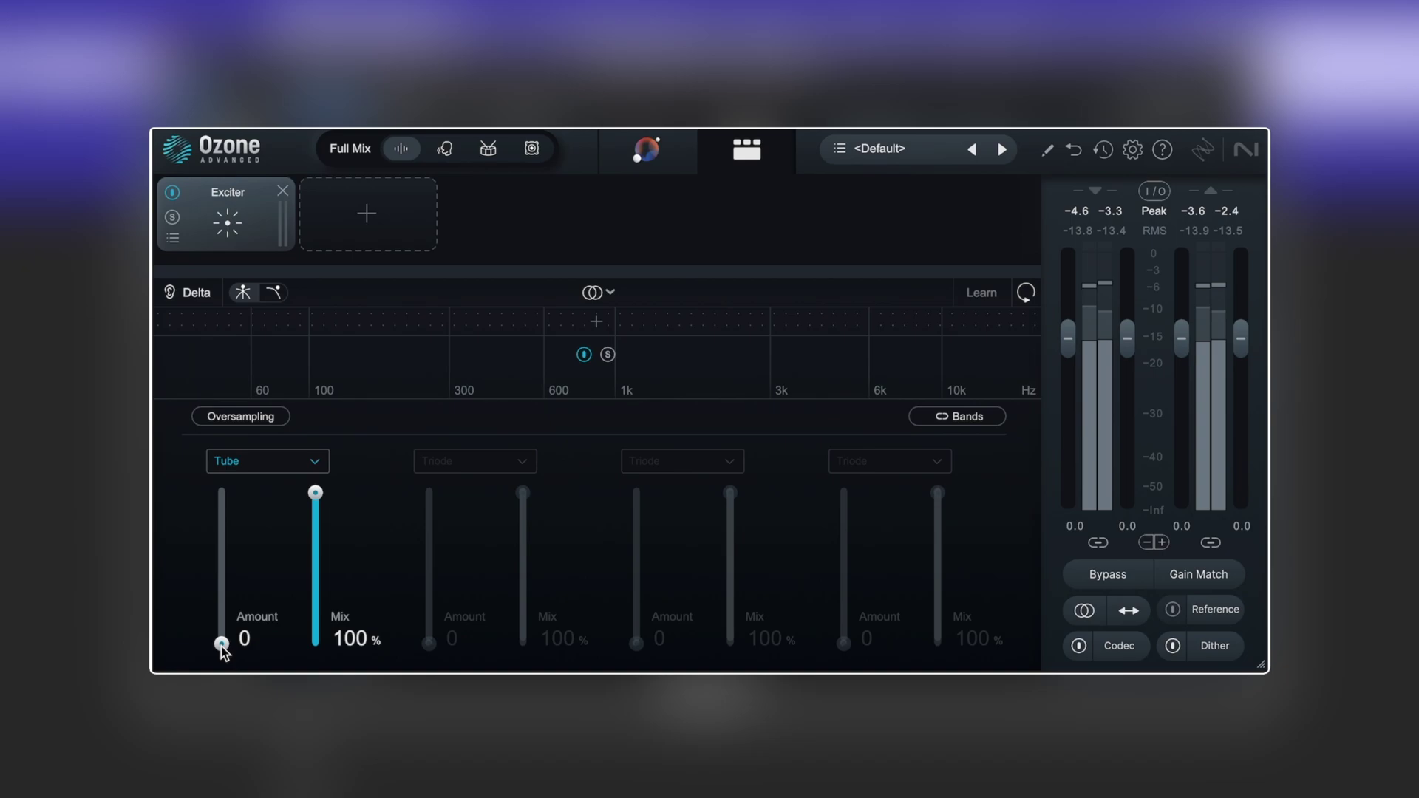
pyautogui.moveTo(221, 646); pyautogui.dragTo(222, 572)
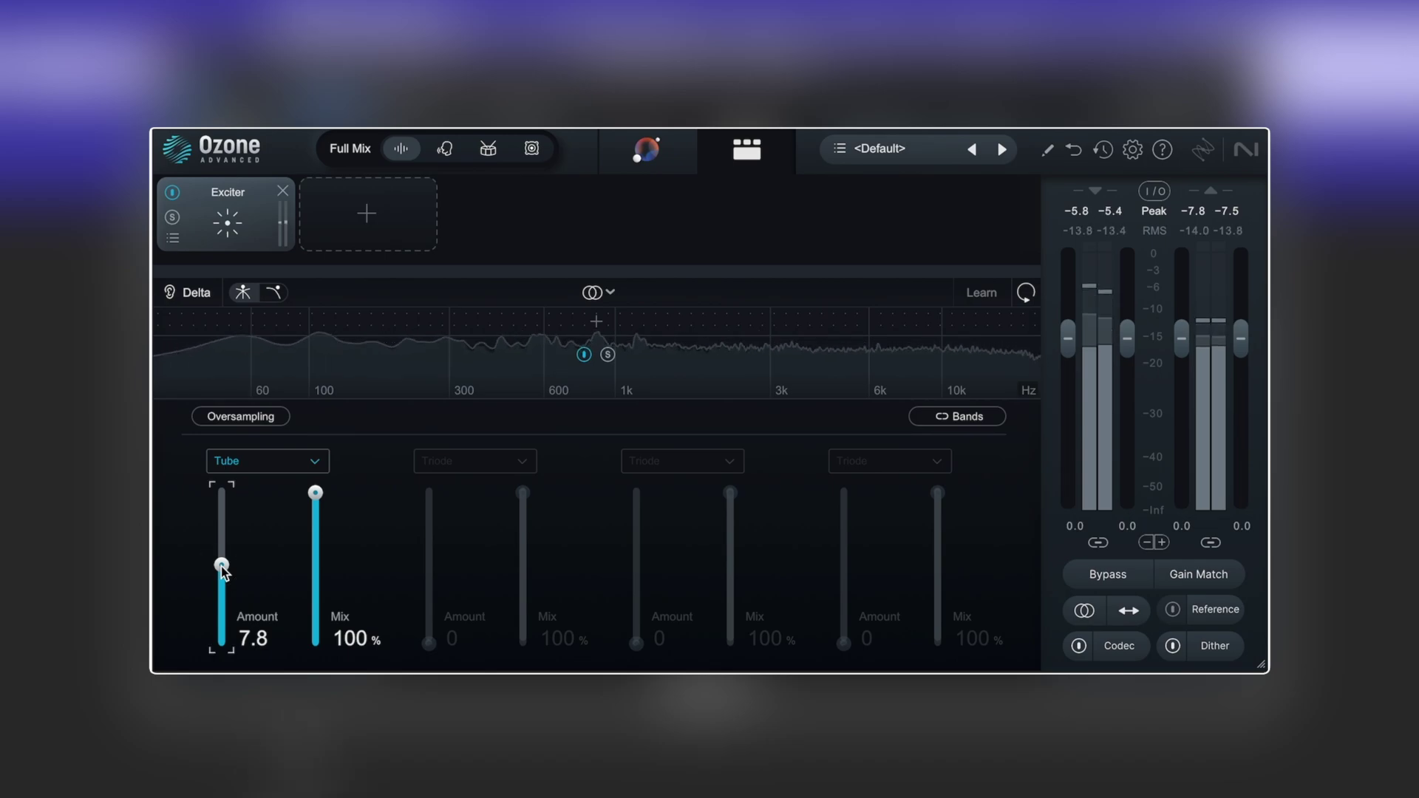
pyautogui.click(453, 148)
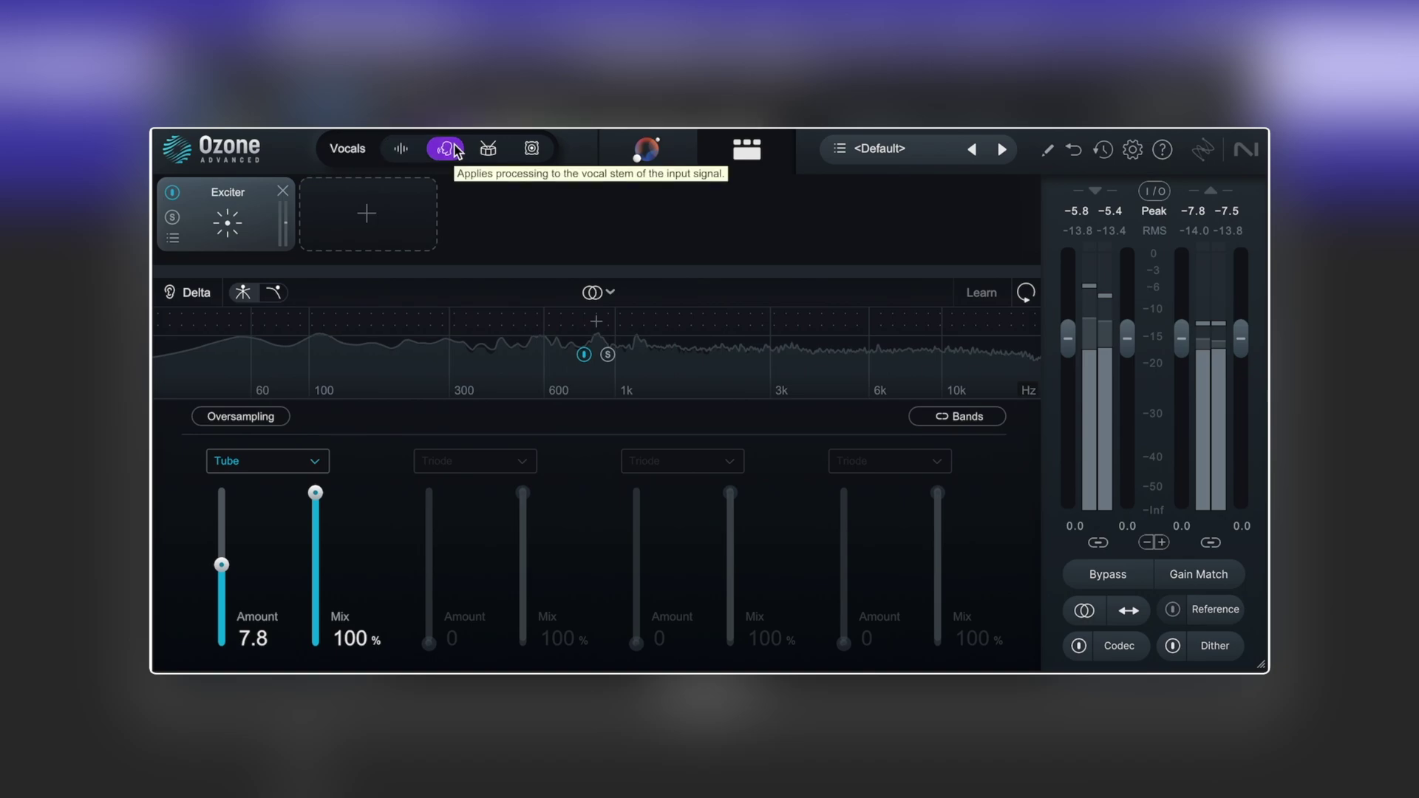
# - Toggle between Full Mix and Vocals and fine-tune the Exciter amount on the vocal stem
pyautogui.click(396, 150)
pyautogui.click(445, 150)
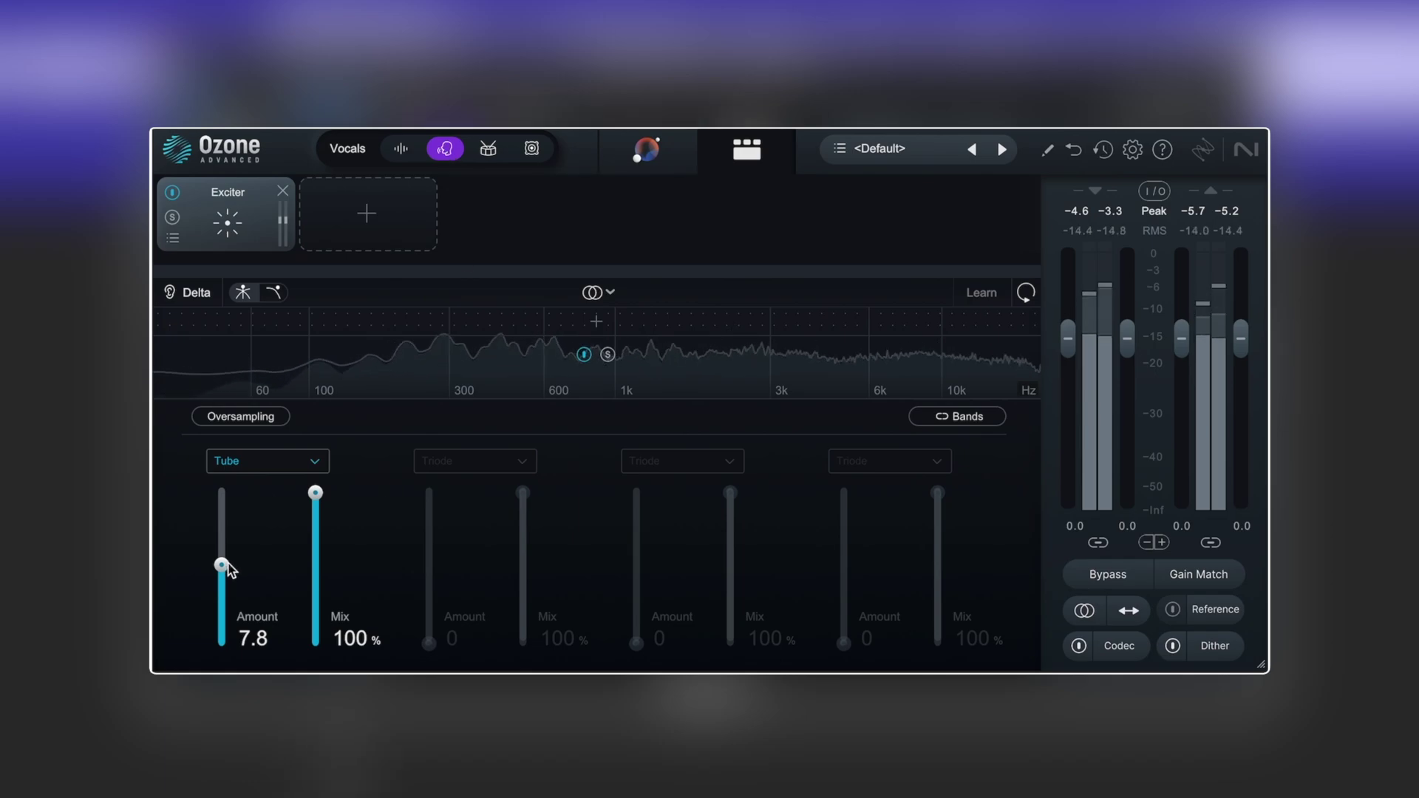
pyautogui.moveTo(224, 566)
pyautogui.mouseDown()
pyautogui.moveTo(228, 549)
pyautogui.moveTo(229, 568)
pyautogui.mouseUp()
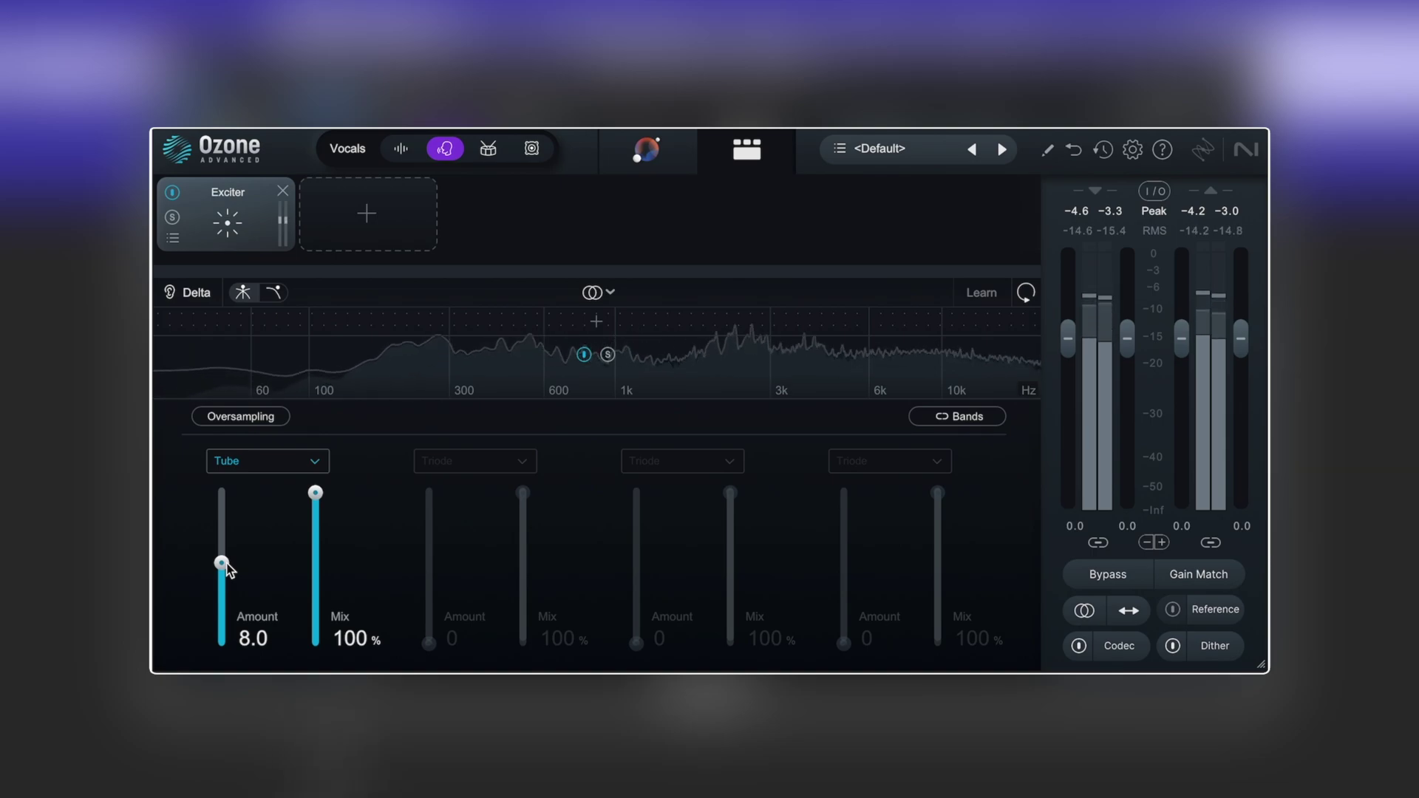
# - Target the Bass stem and set the Exciter's Tube amount to 4.1
pyautogui.click(488, 149)
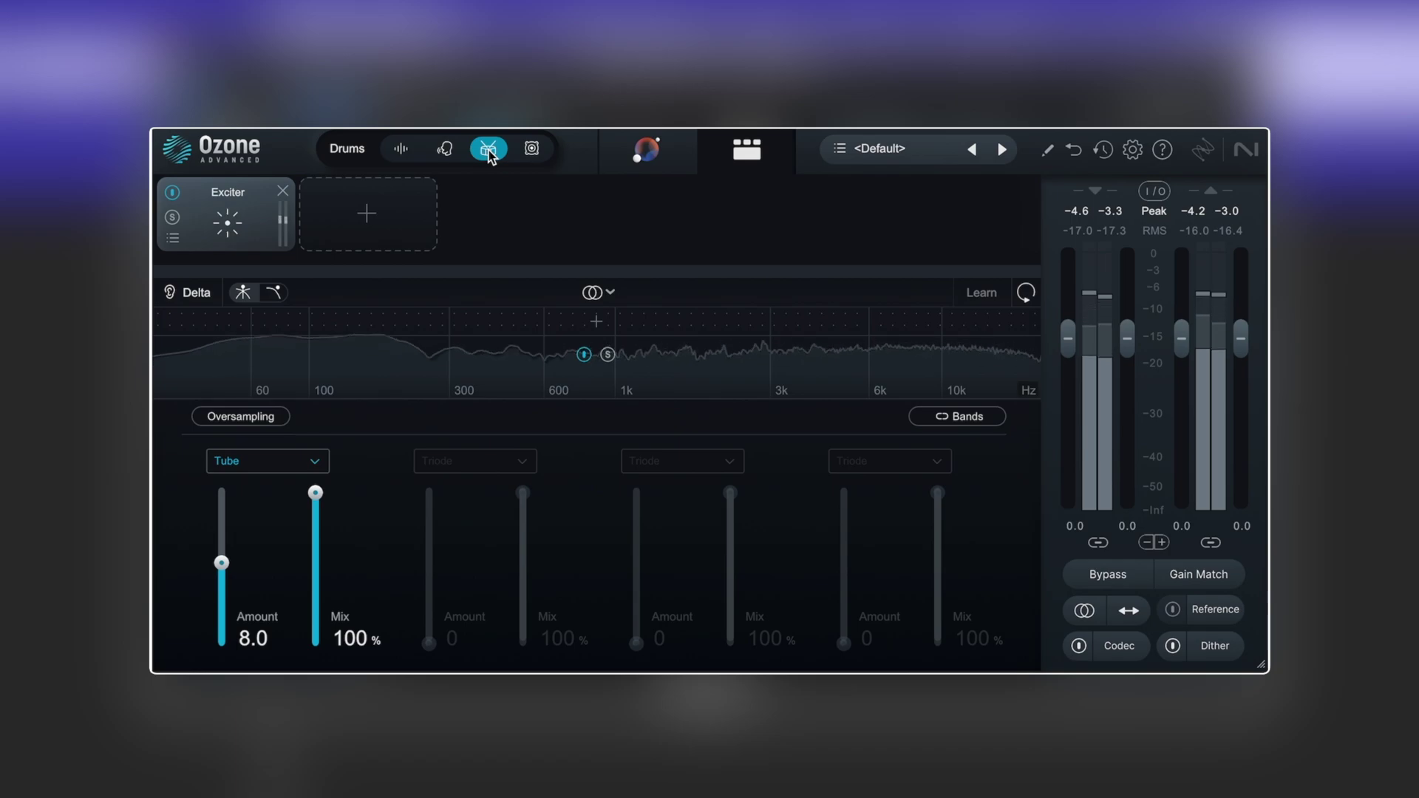
pyautogui.click(532, 149)
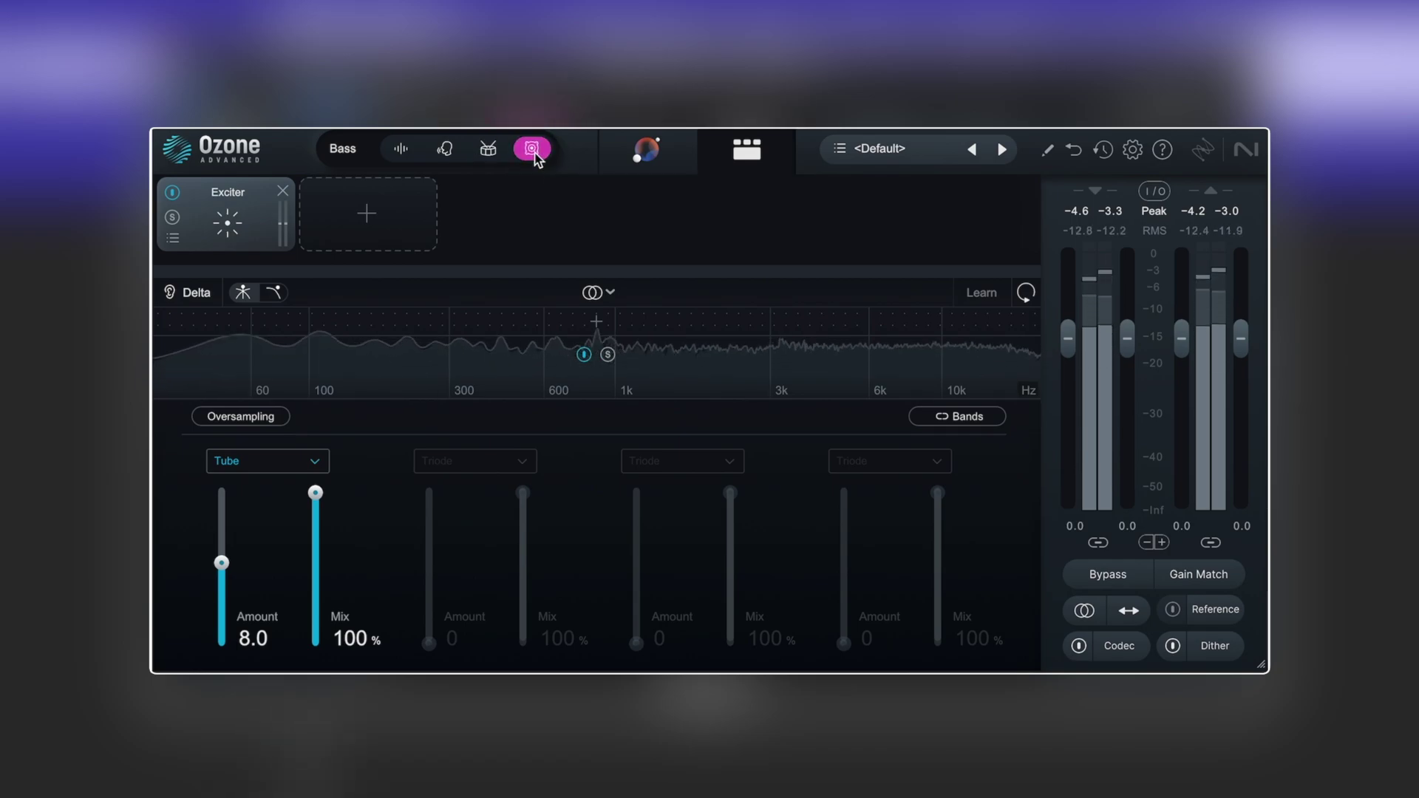
pyautogui.moveTo(219, 569); pyautogui.dragTo(221, 539)
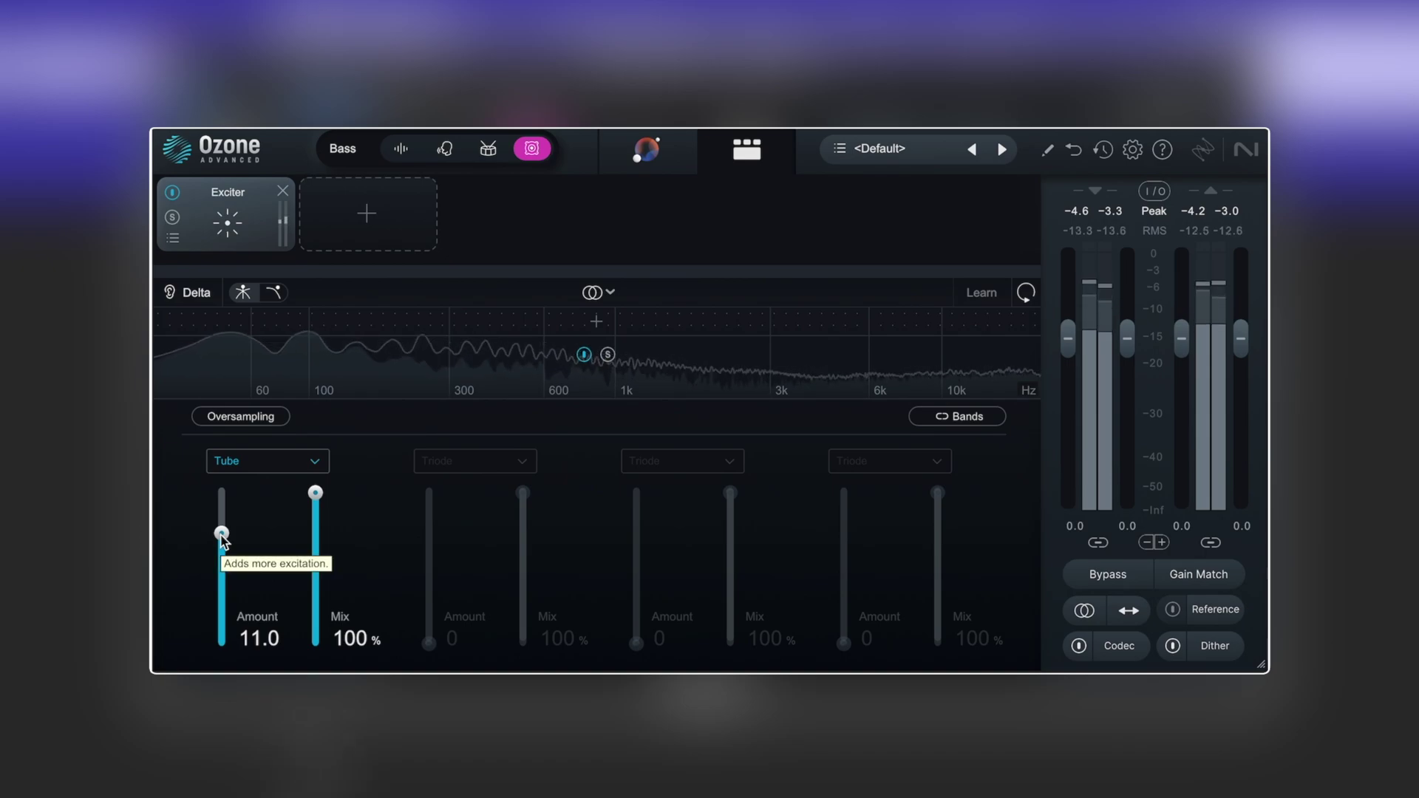
pyautogui.scroll(-7, 245, 512)
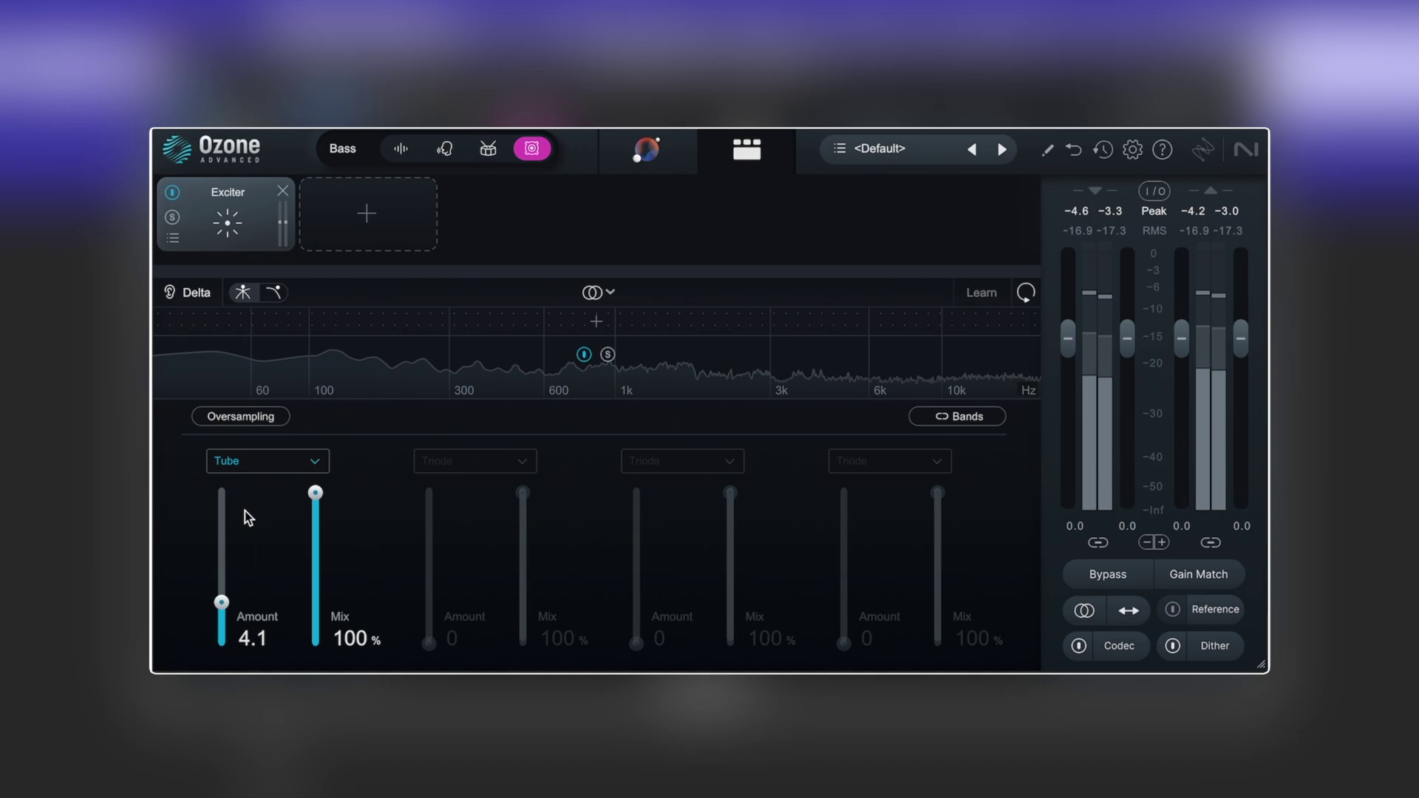
pyautogui.click(360, 206)
# - Add Equalizer 1 after the Exciter with a new Flat Low-Pass band at the top end
pyautogui.click(400, 285)
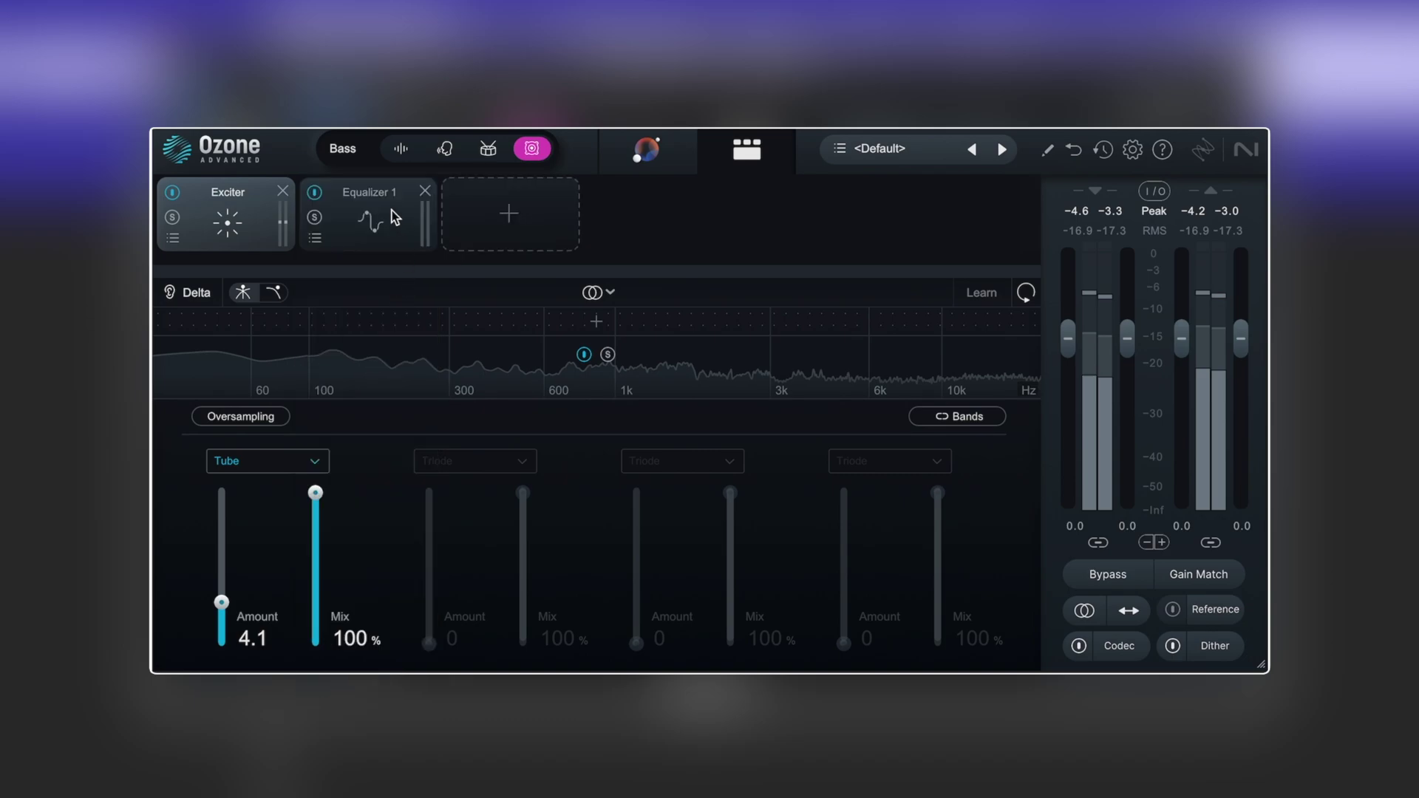
pyautogui.click(364, 196)
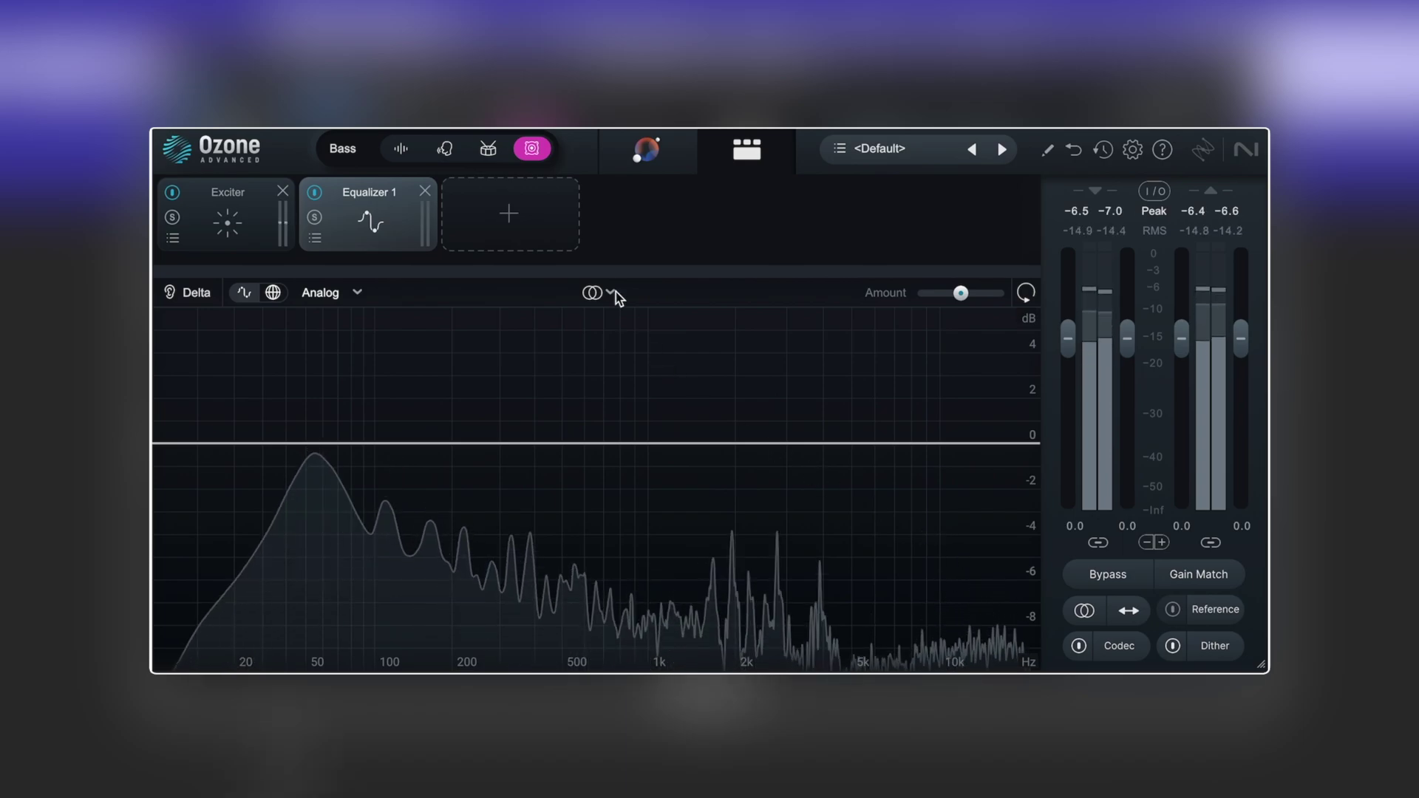
pyautogui.click(1014, 441)
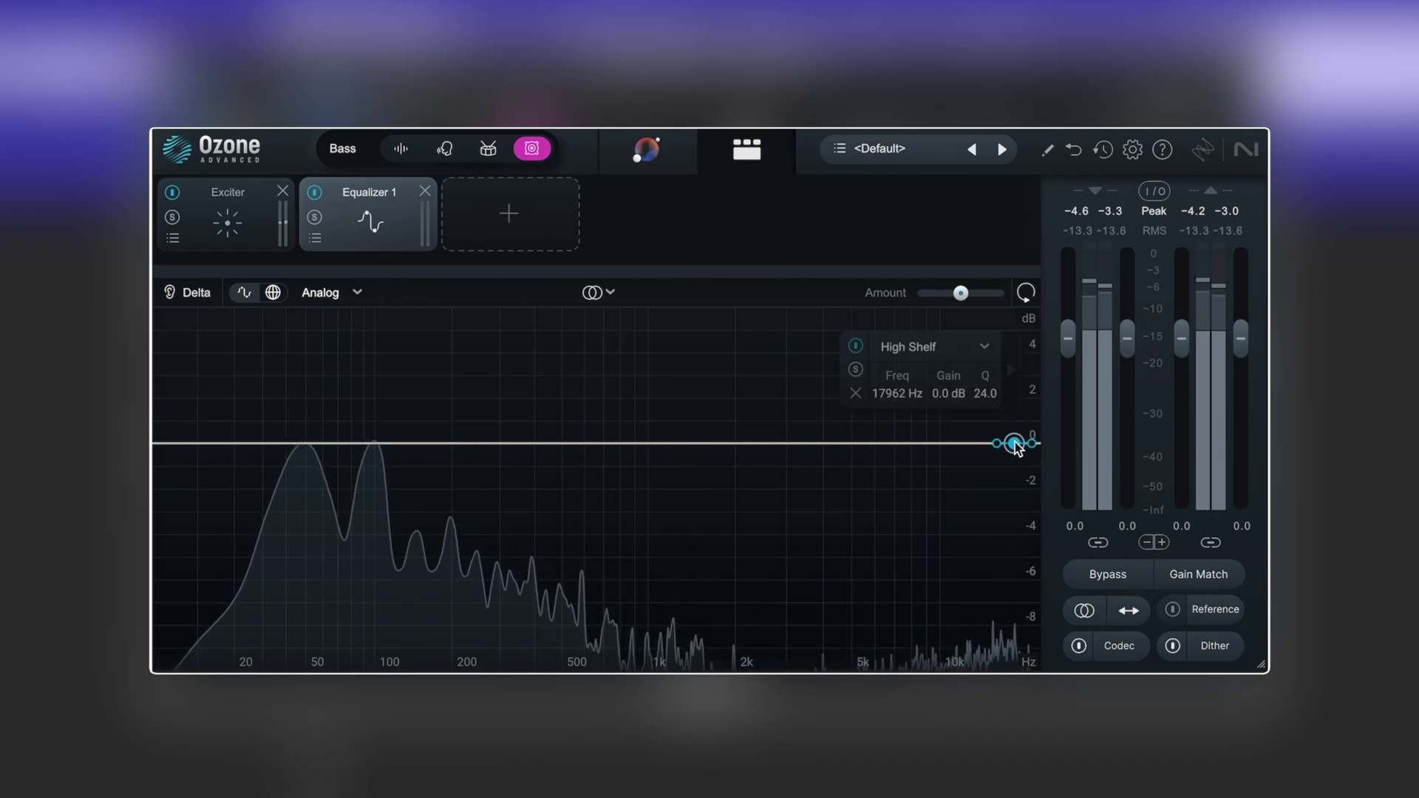
pyautogui.click(985, 348)
pyautogui.moveTo(961, 473)
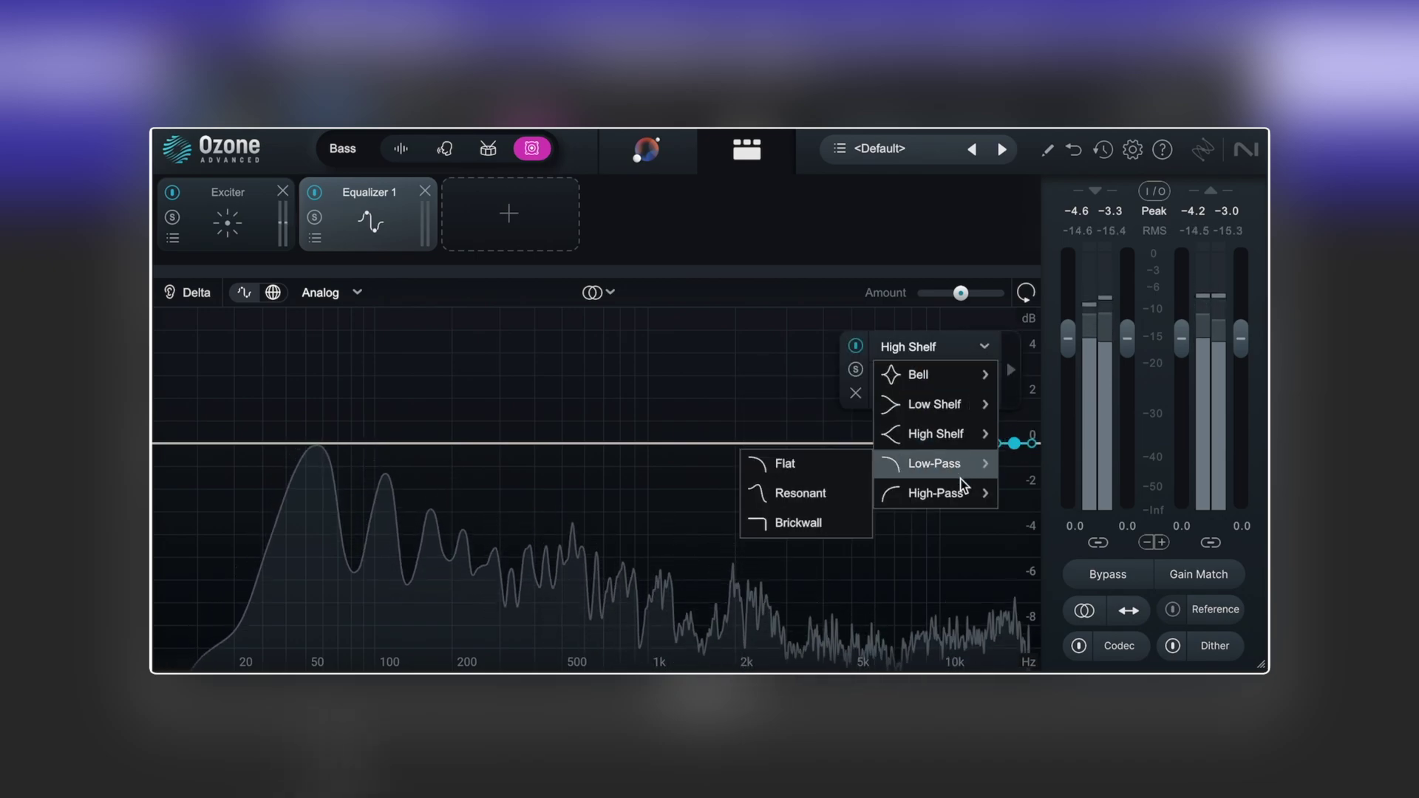
pyautogui.click(813, 461)
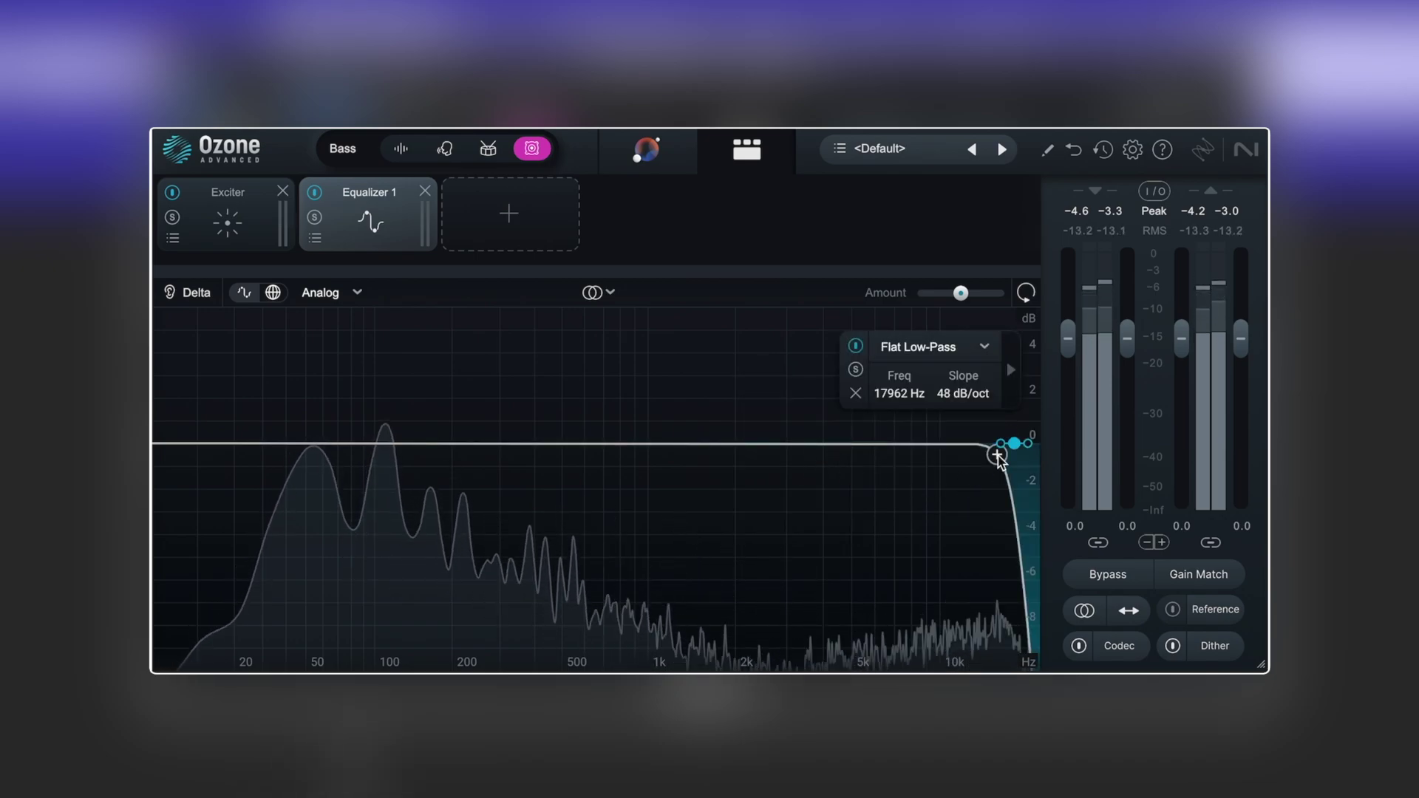
# - Set the low-pass slope to 12 dB/oct, solo it, and move the cutoff to about 212 Hz
pyautogui.moveTo(1030, 443); pyautogui.dragTo(602, 448)
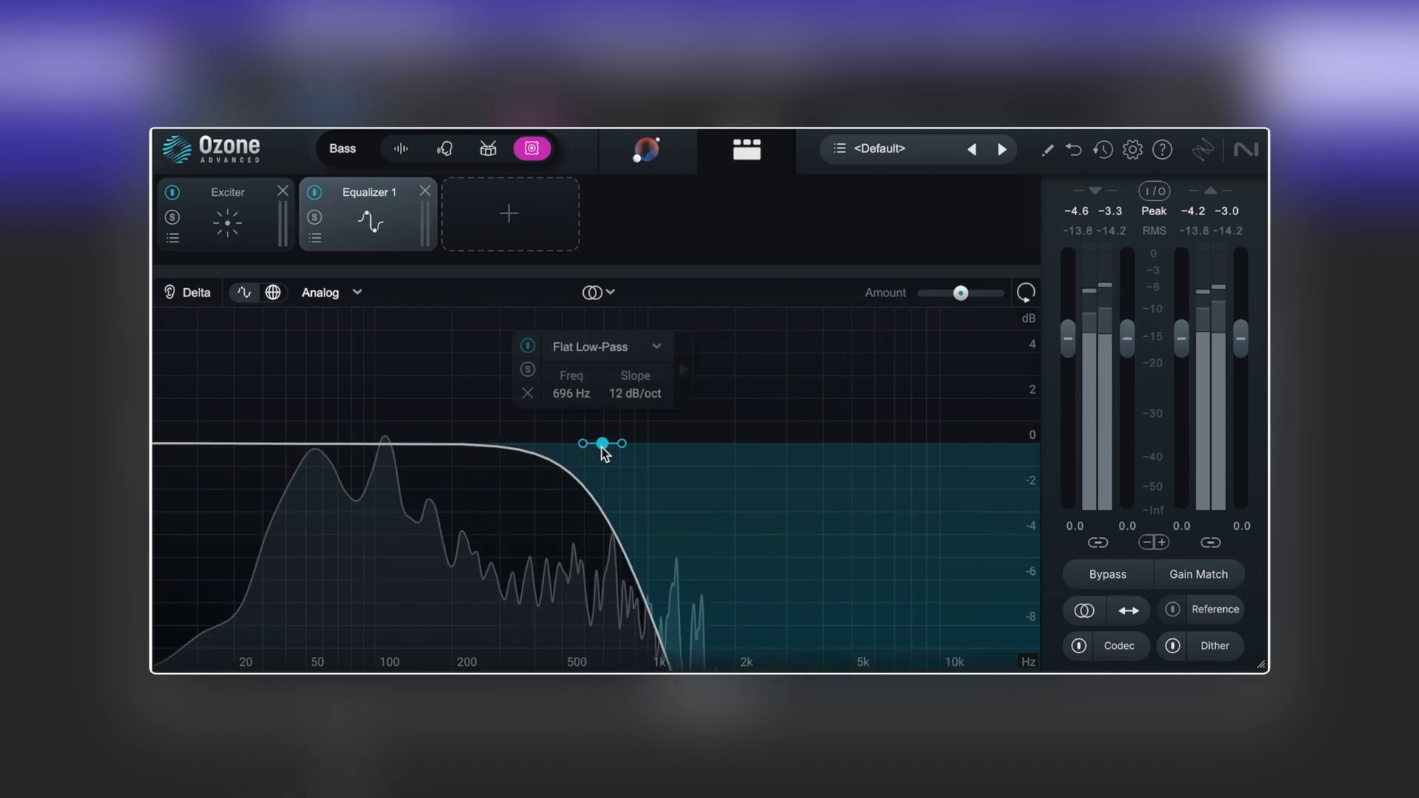
pyautogui.click(528, 370)
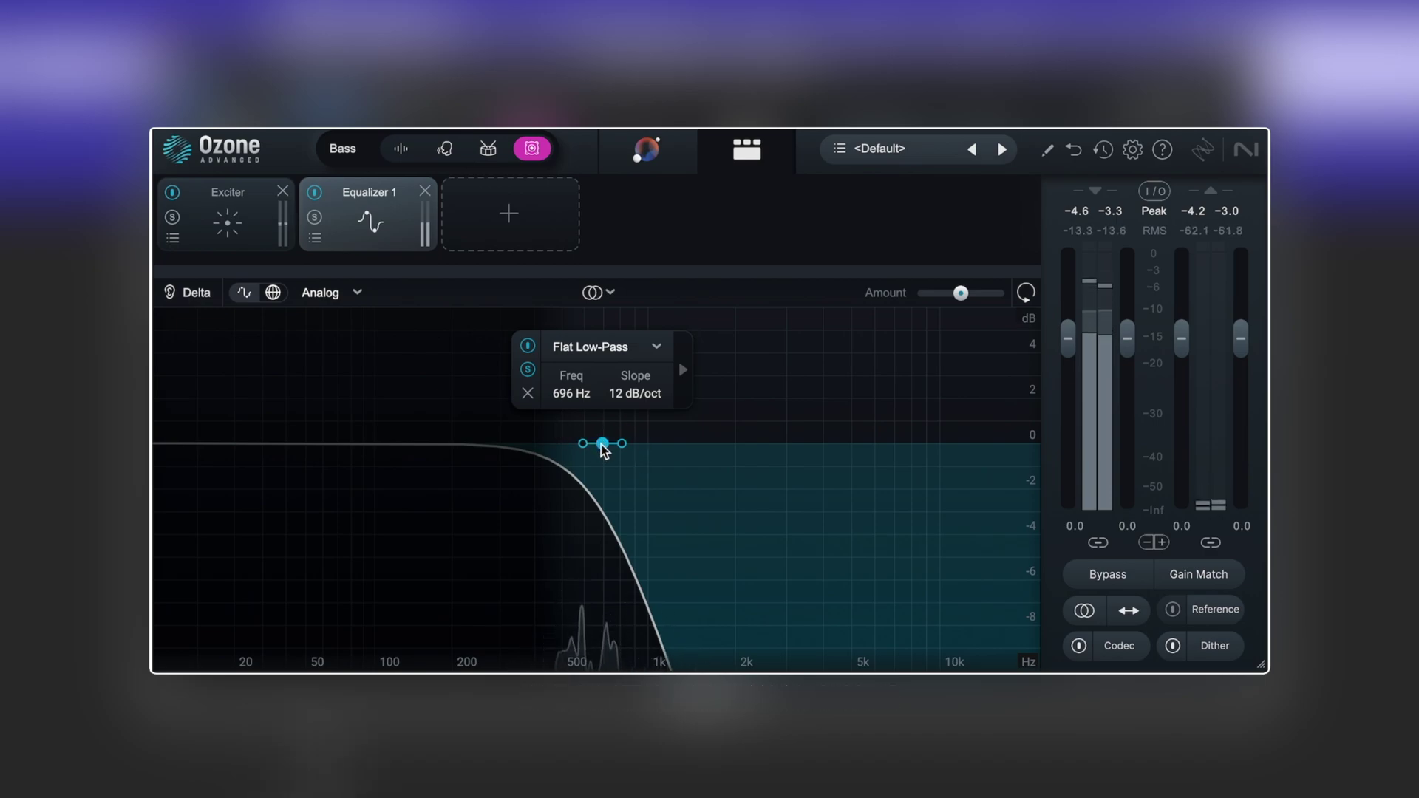
pyautogui.moveTo(603, 446); pyautogui.dragTo(813, 446)
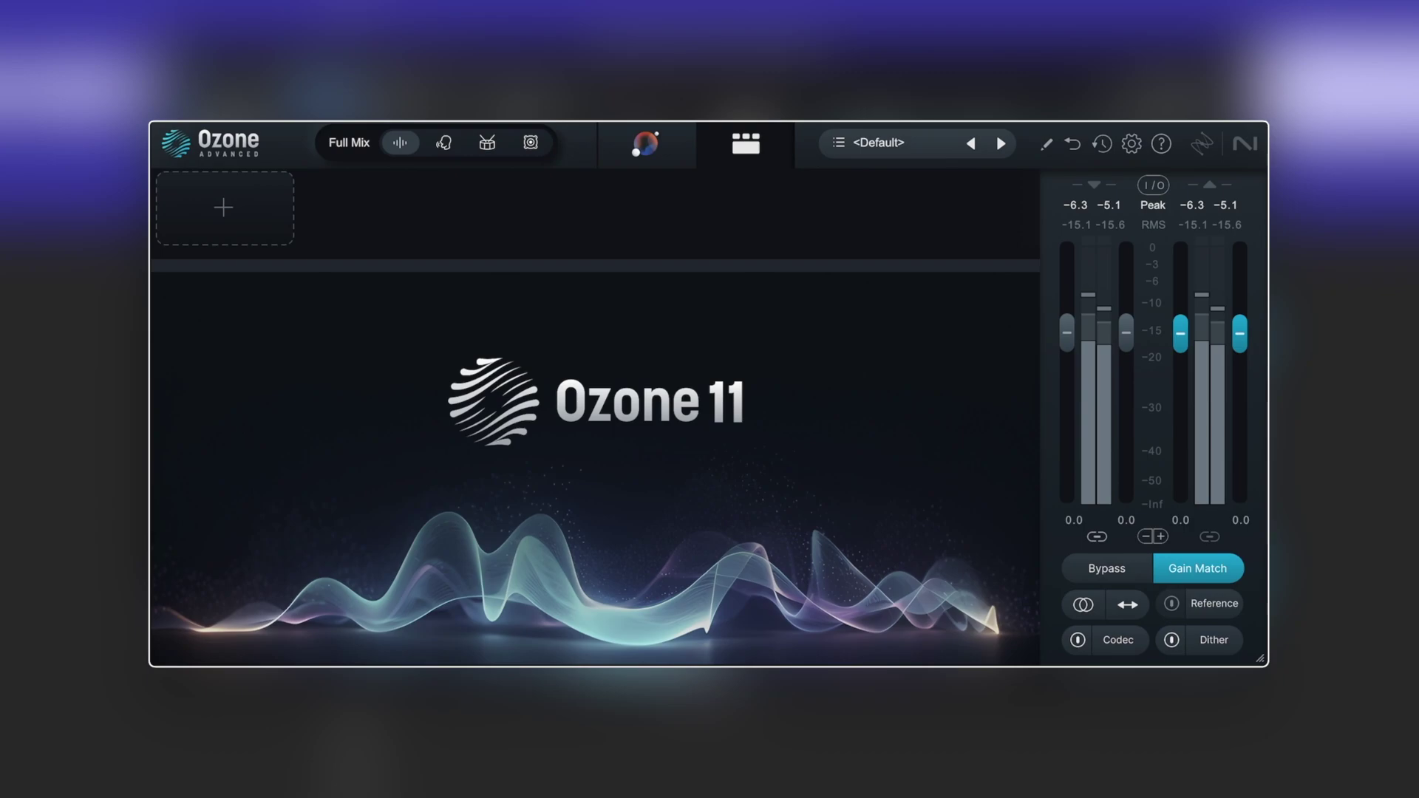
# - Add a new Exciter in Transient/Sustain mode and toggle its sustain channel
pyautogui.click(226, 205)
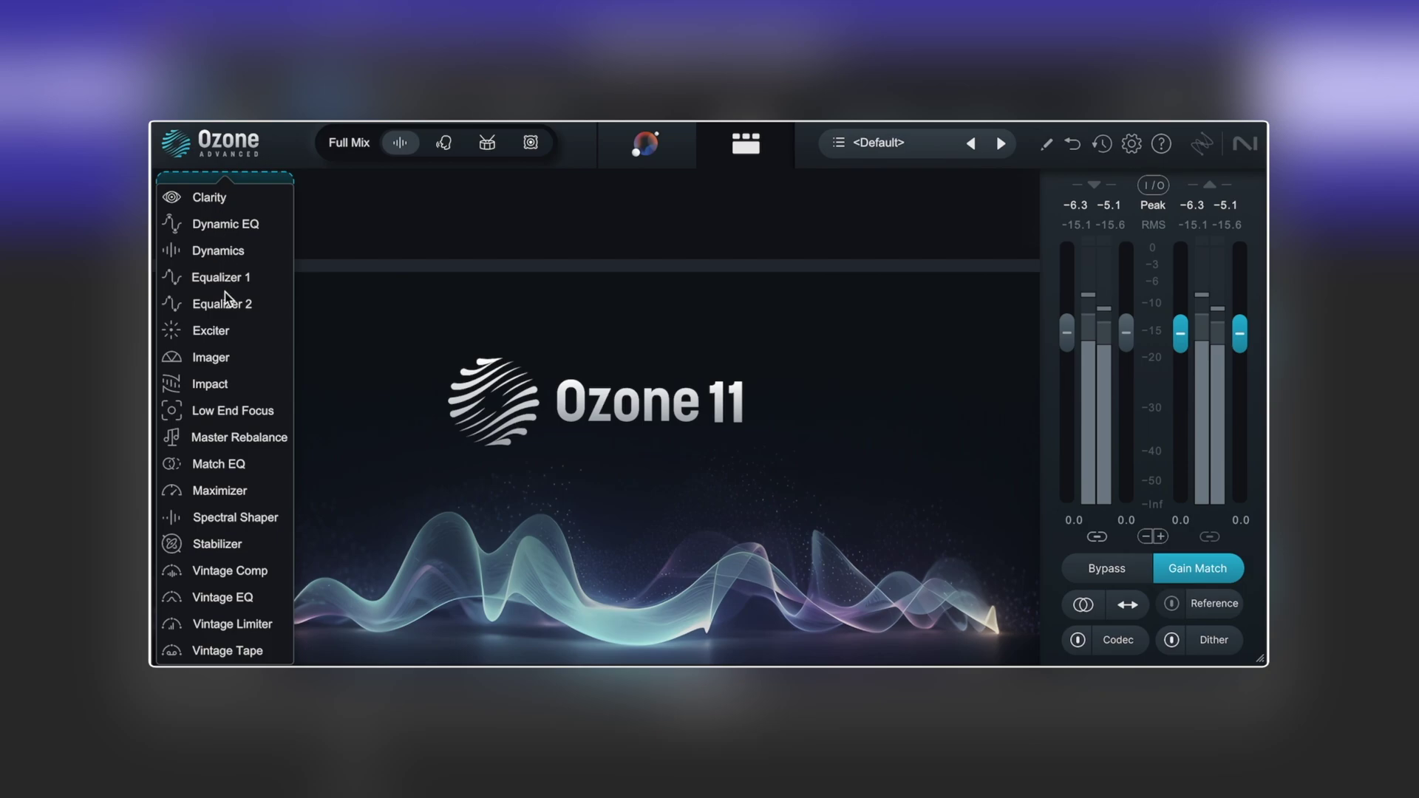
pyautogui.click(209, 337)
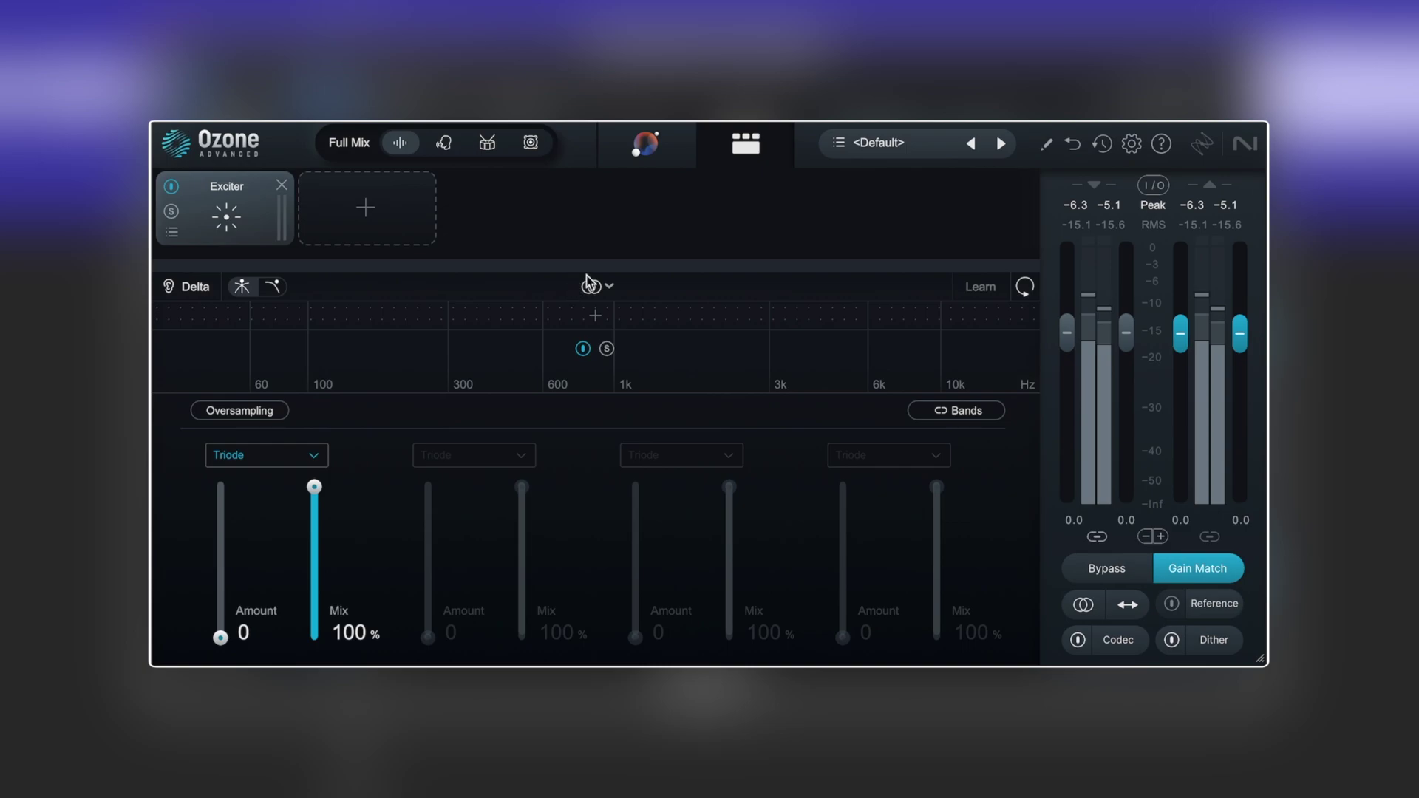
pyautogui.click(608, 292)
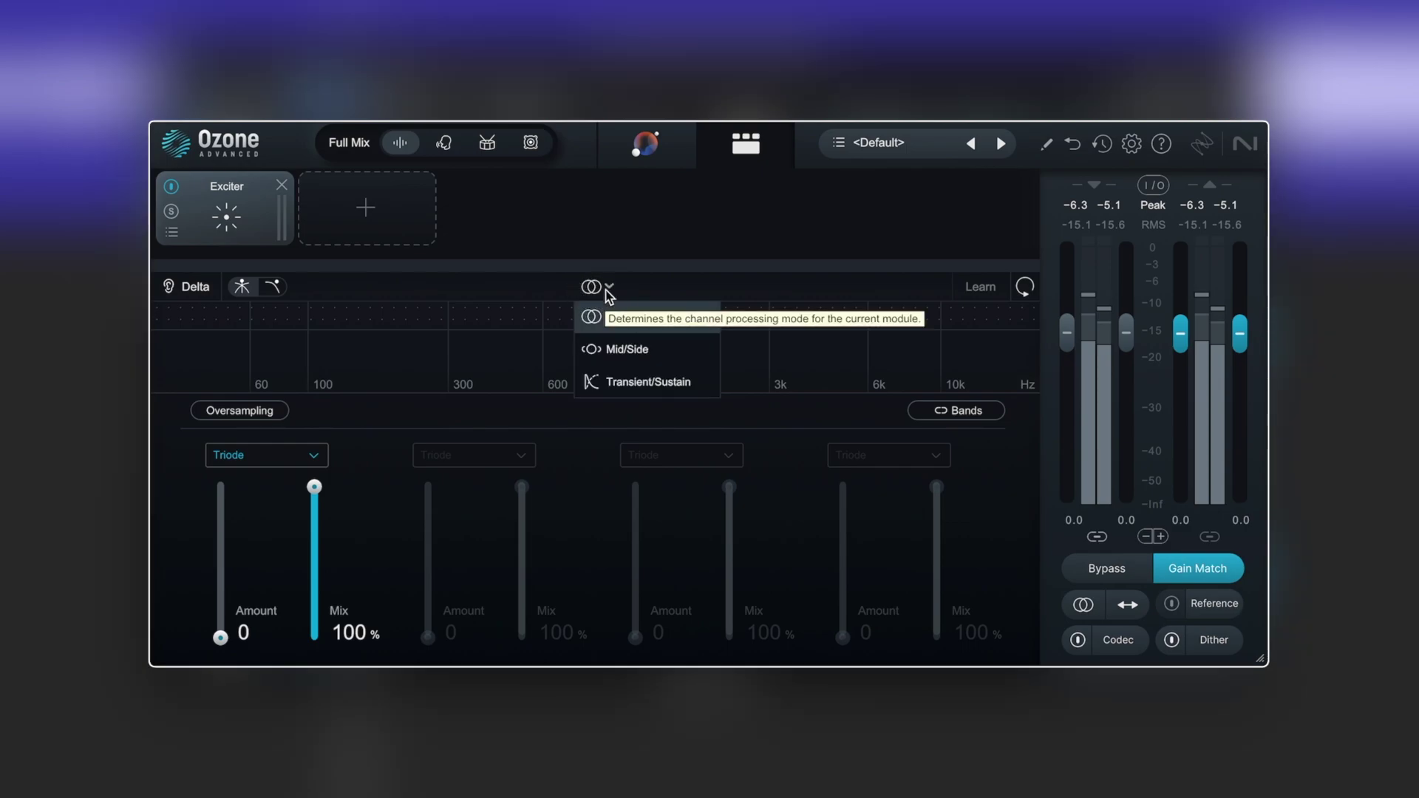
pyautogui.click(647, 383)
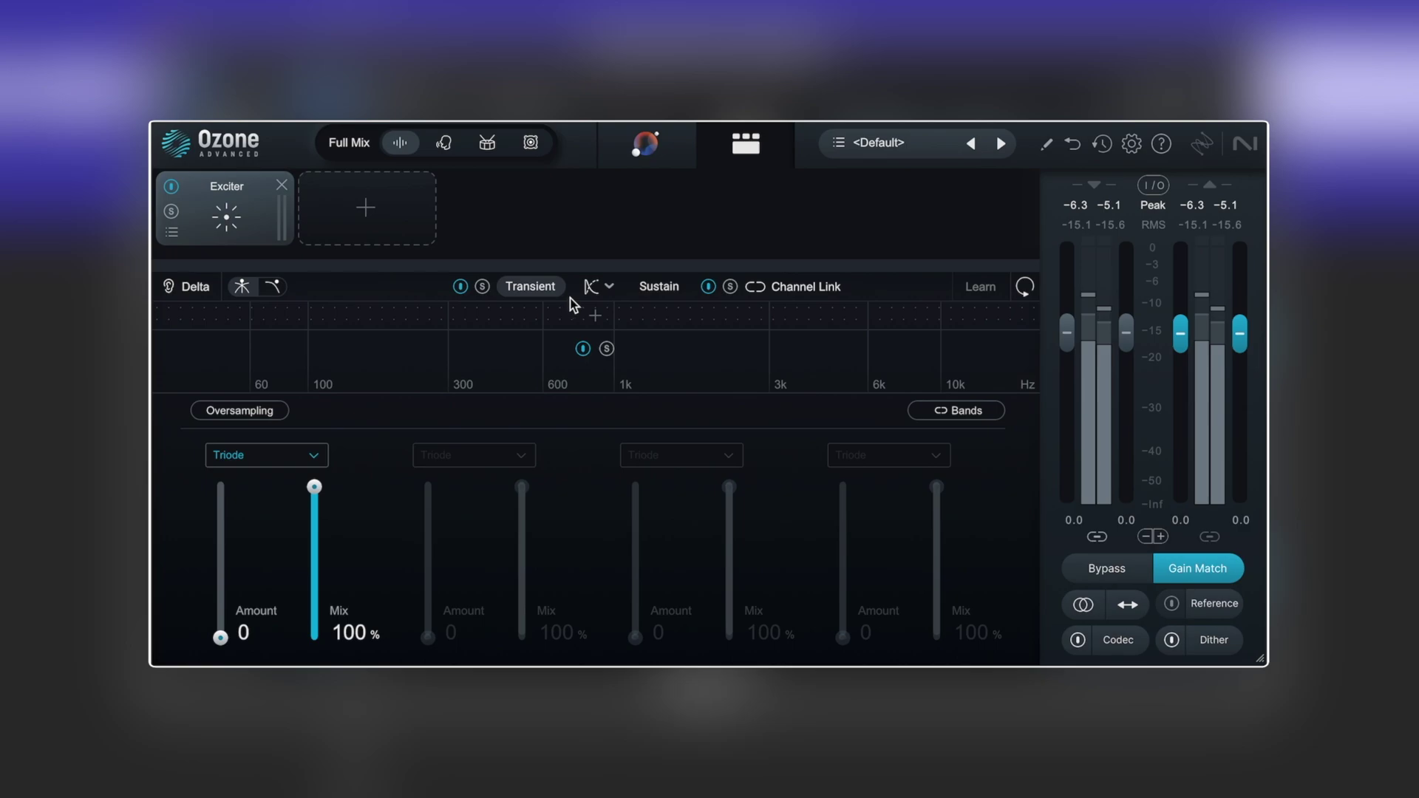
pyautogui.click(610, 288)
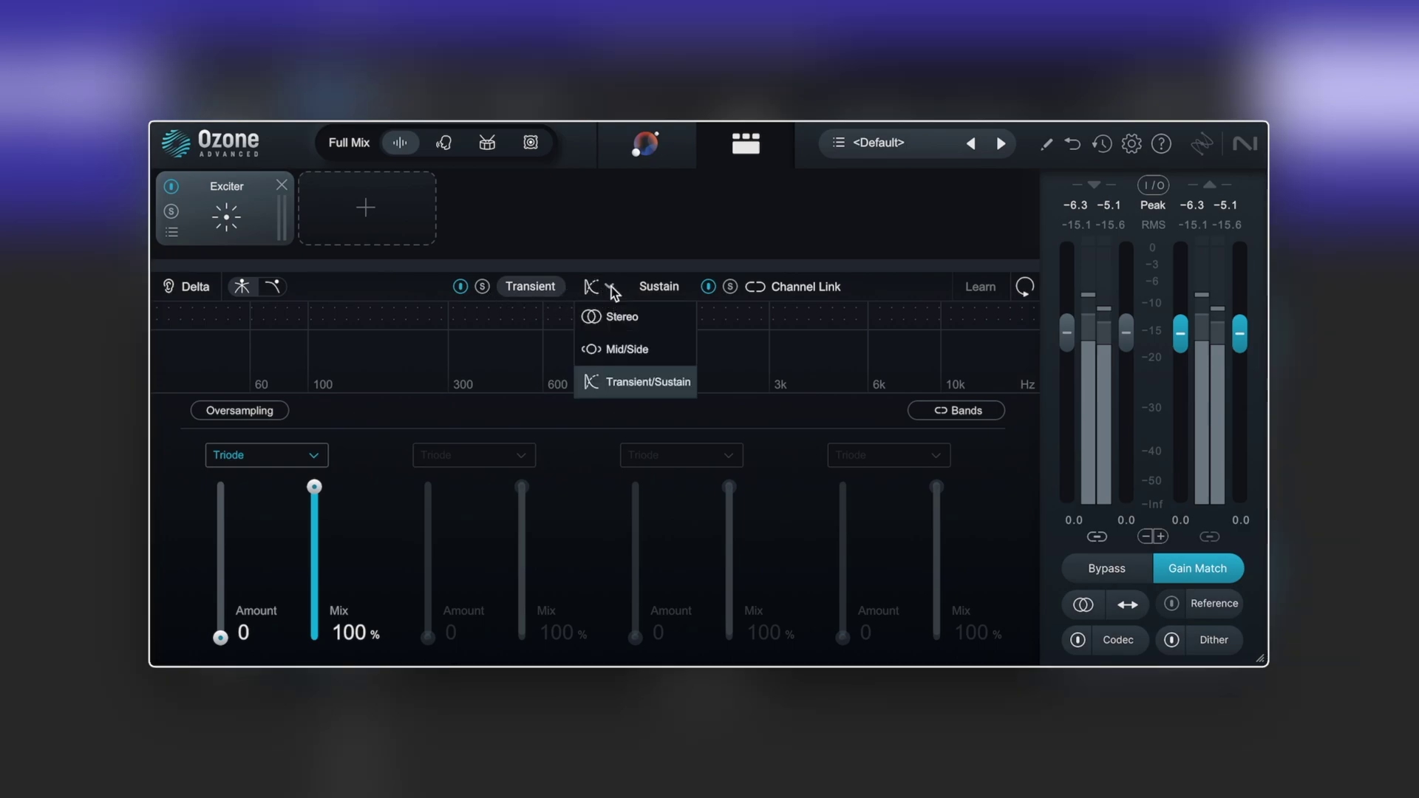
pyautogui.click(608, 289)
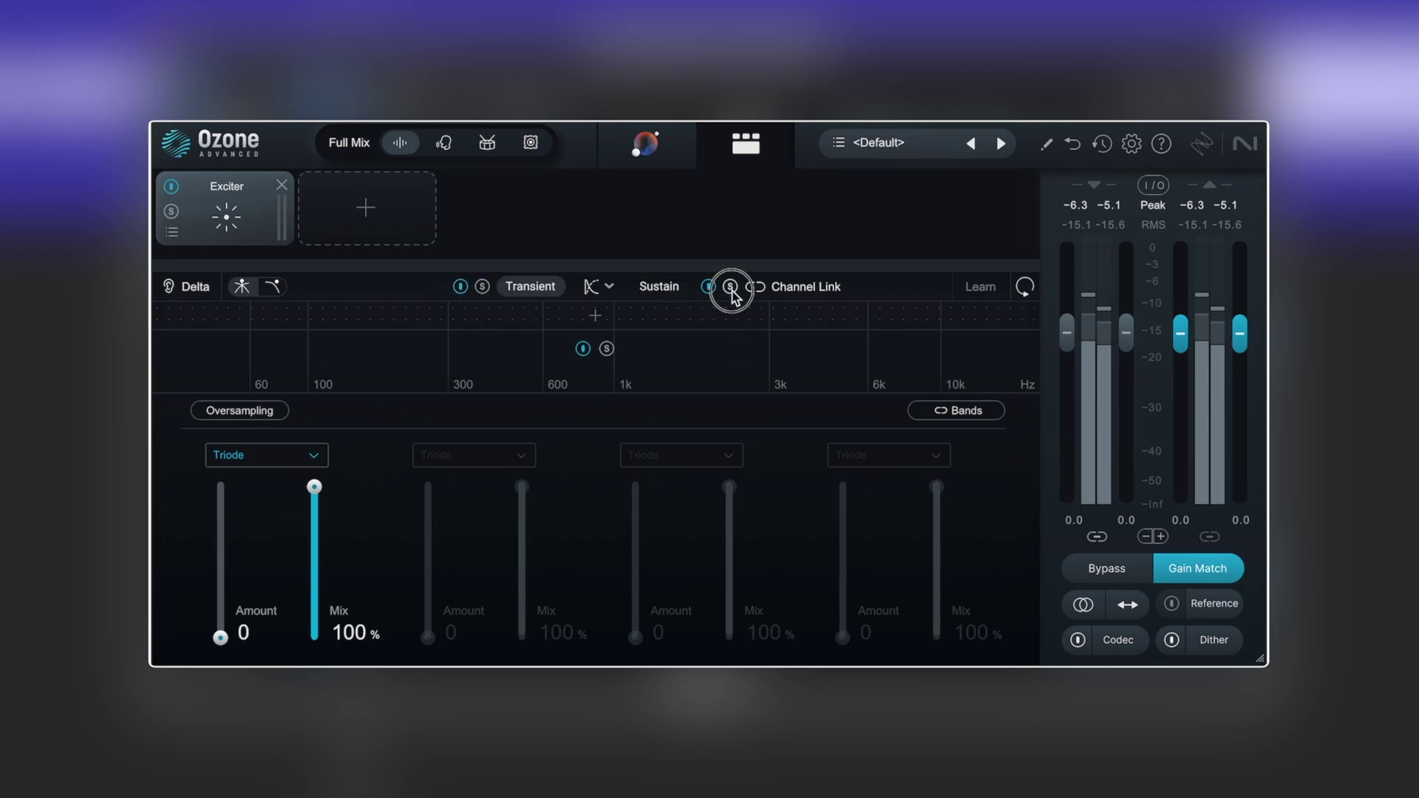
pyautogui.click(706, 289)
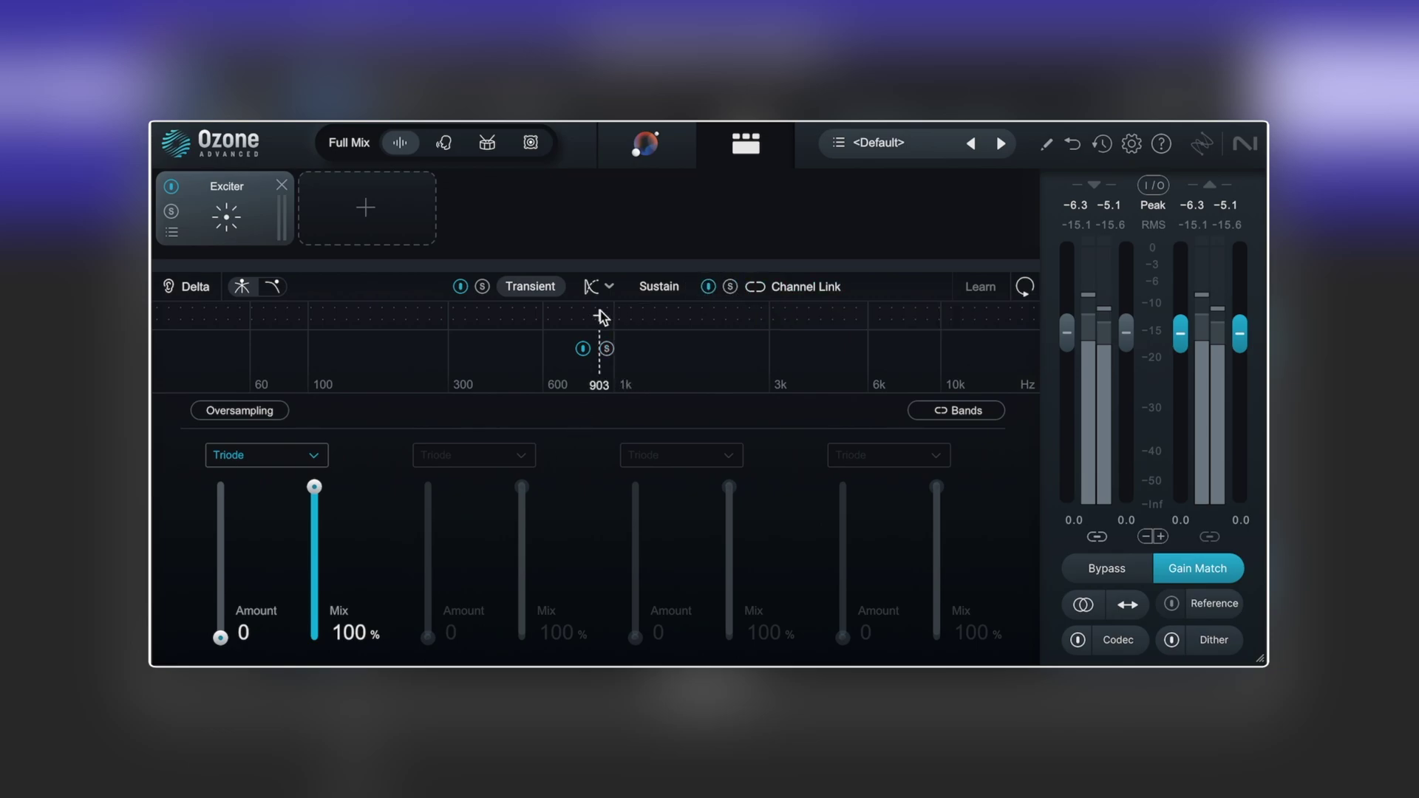
# - Split the Exciter into three bands with crossovers near 207 Hz and 1.9 kHz, then solo sustain
pyautogui.moveTo(627, 317); pyautogui.dragTo(610, 318)
pyautogui.click(661, 317)
pyautogui.click(446, 319)
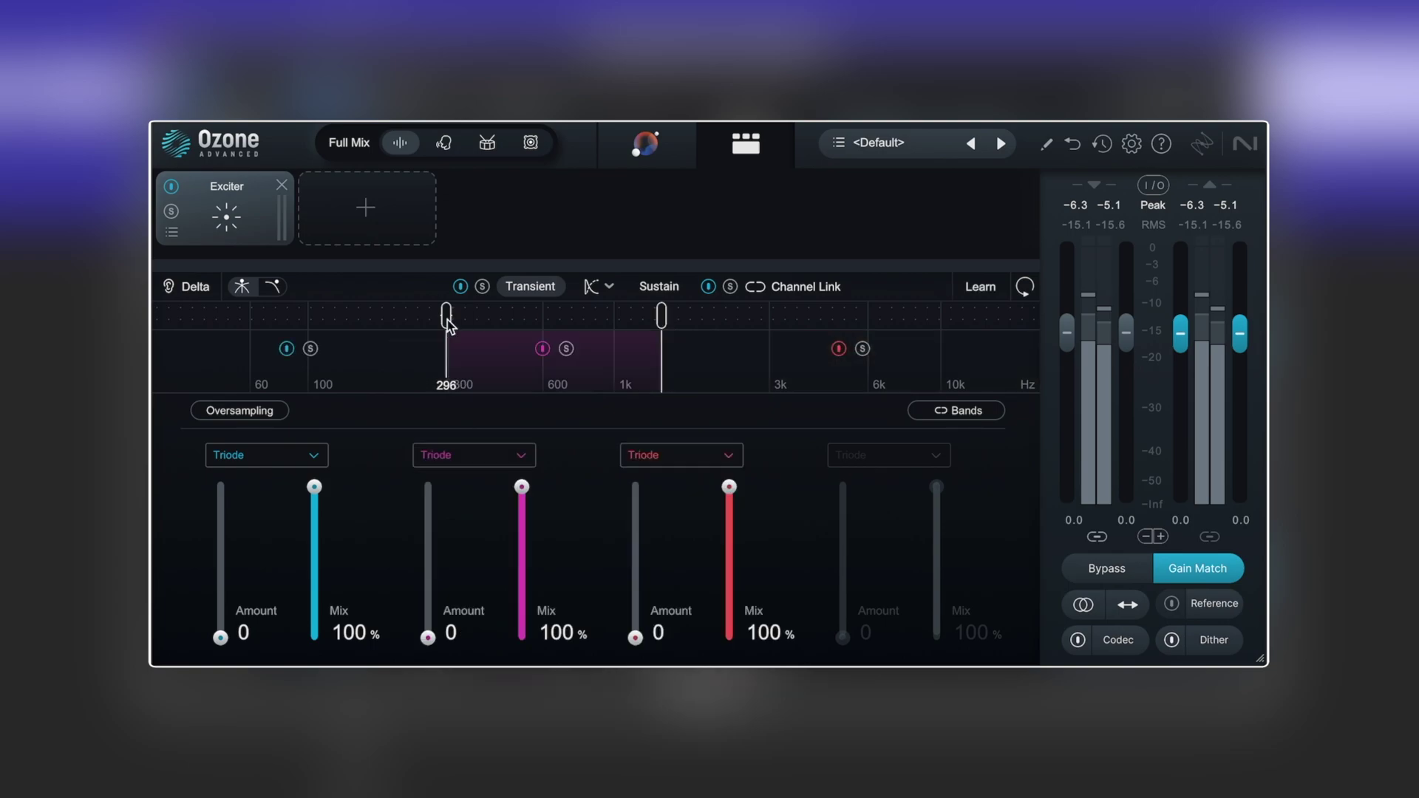
pyautogui.press('space')
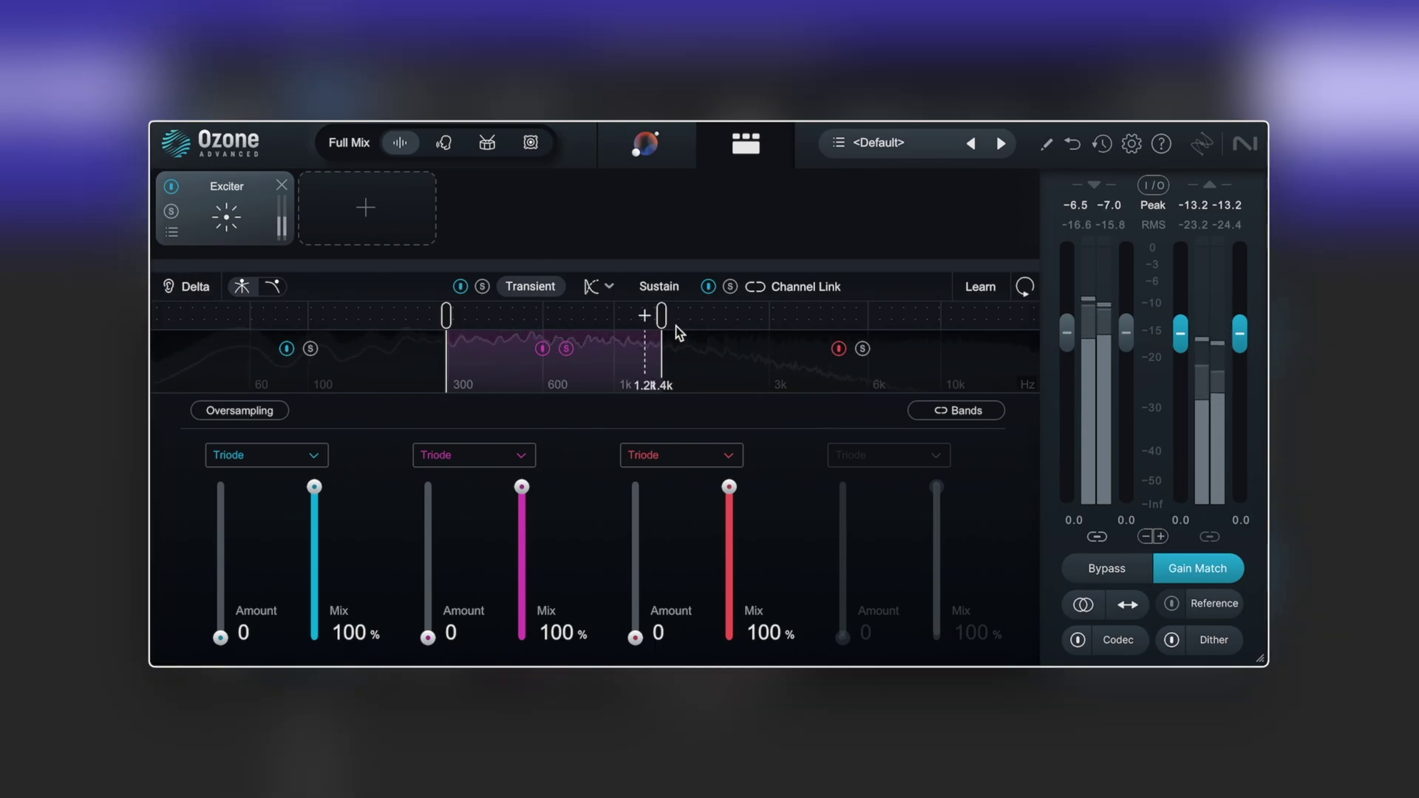
pyautogui.moveTo(662, 316); pyautogui.dragTo(702, 317)
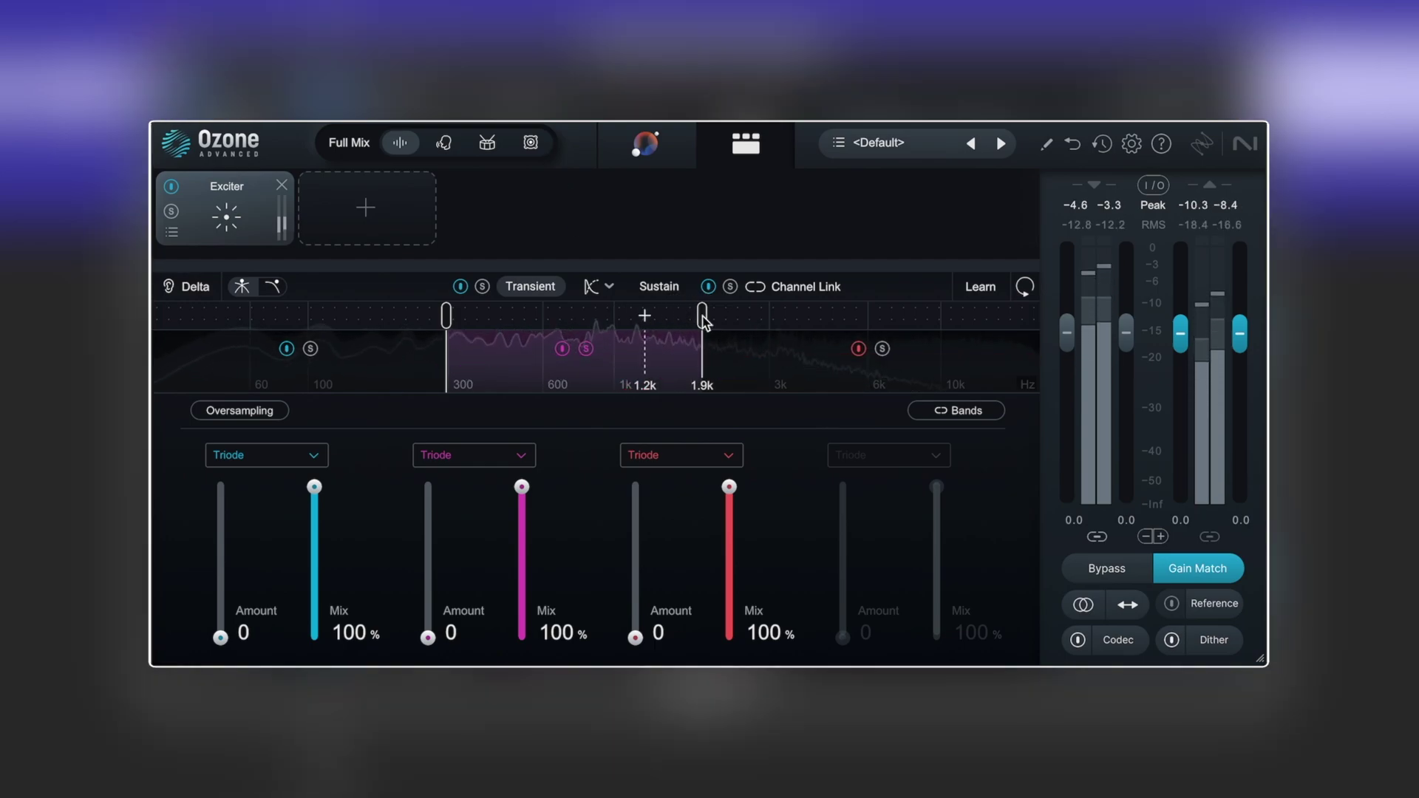
pyautogui.moveTo(445, 316)
pyautogui.mouseDown()
pyautogui.moveTo(401, 321)
pyautogui.moveTo(438, 320)
pyautogui.mouseUp()
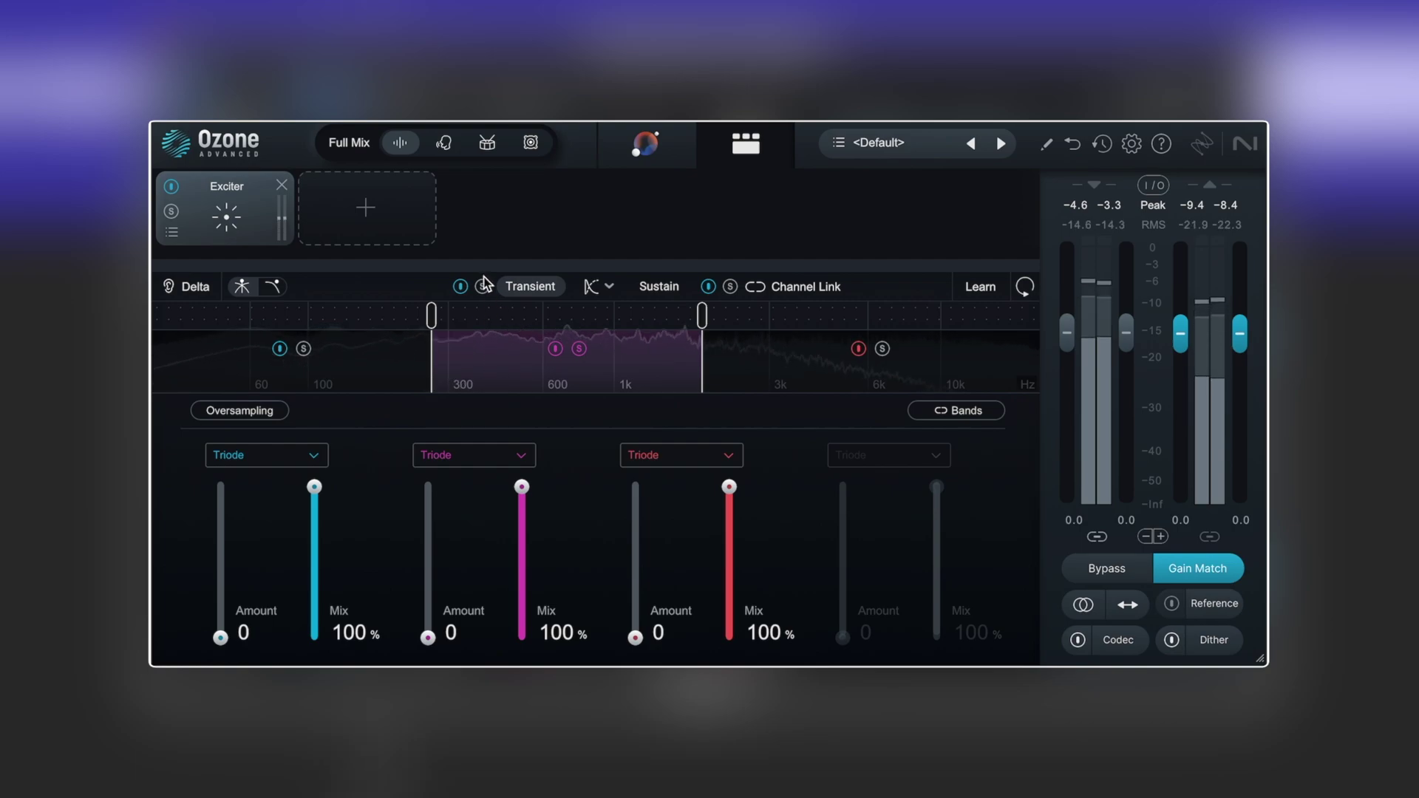
pyautogui.click(731, 290)
# - Solo the transient layer, raise the middle Exciter band's Amount to 5.3, then unsolo the band
pyautogui.click(482, 286)
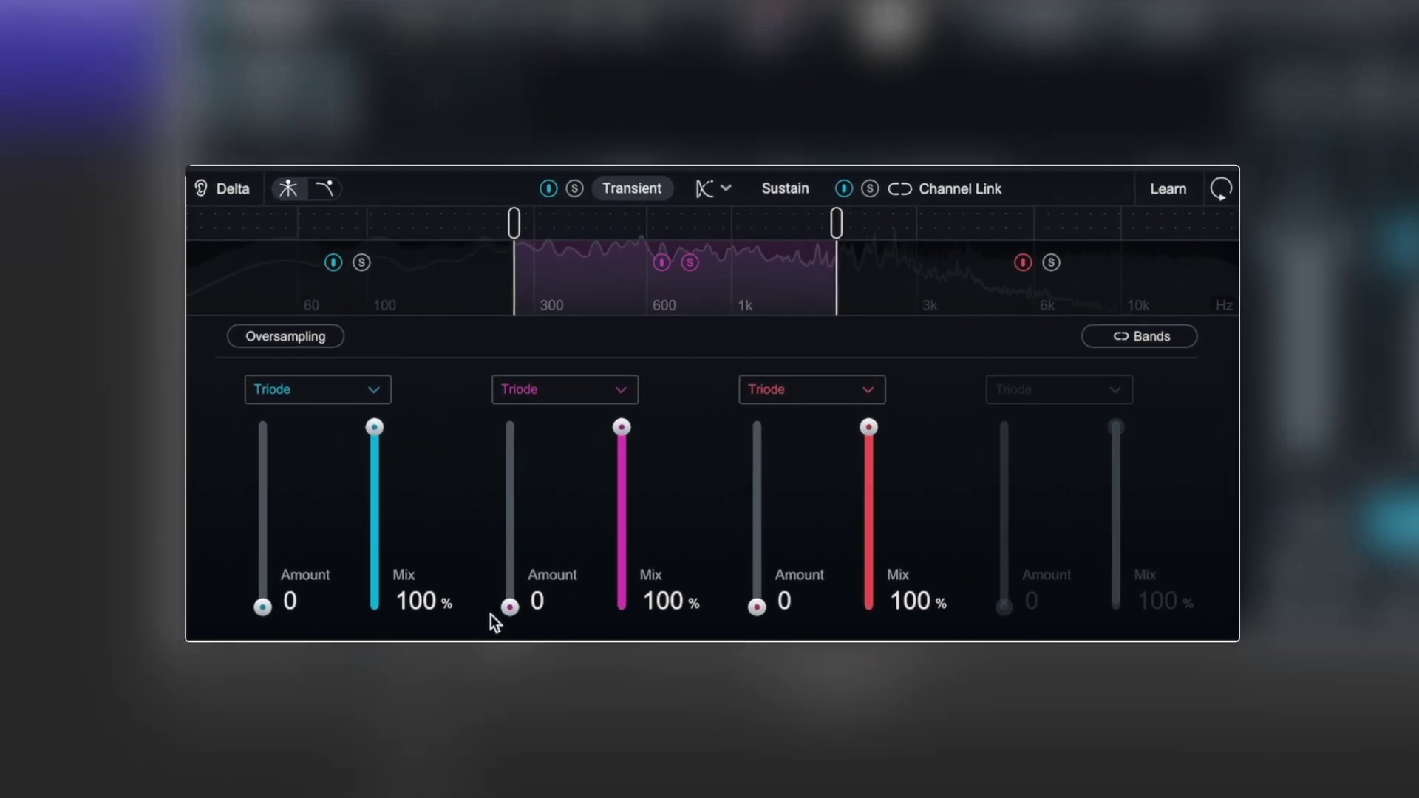
pyautogui.moveTo(517, 607); pyautogui.dragTo(518, 558)
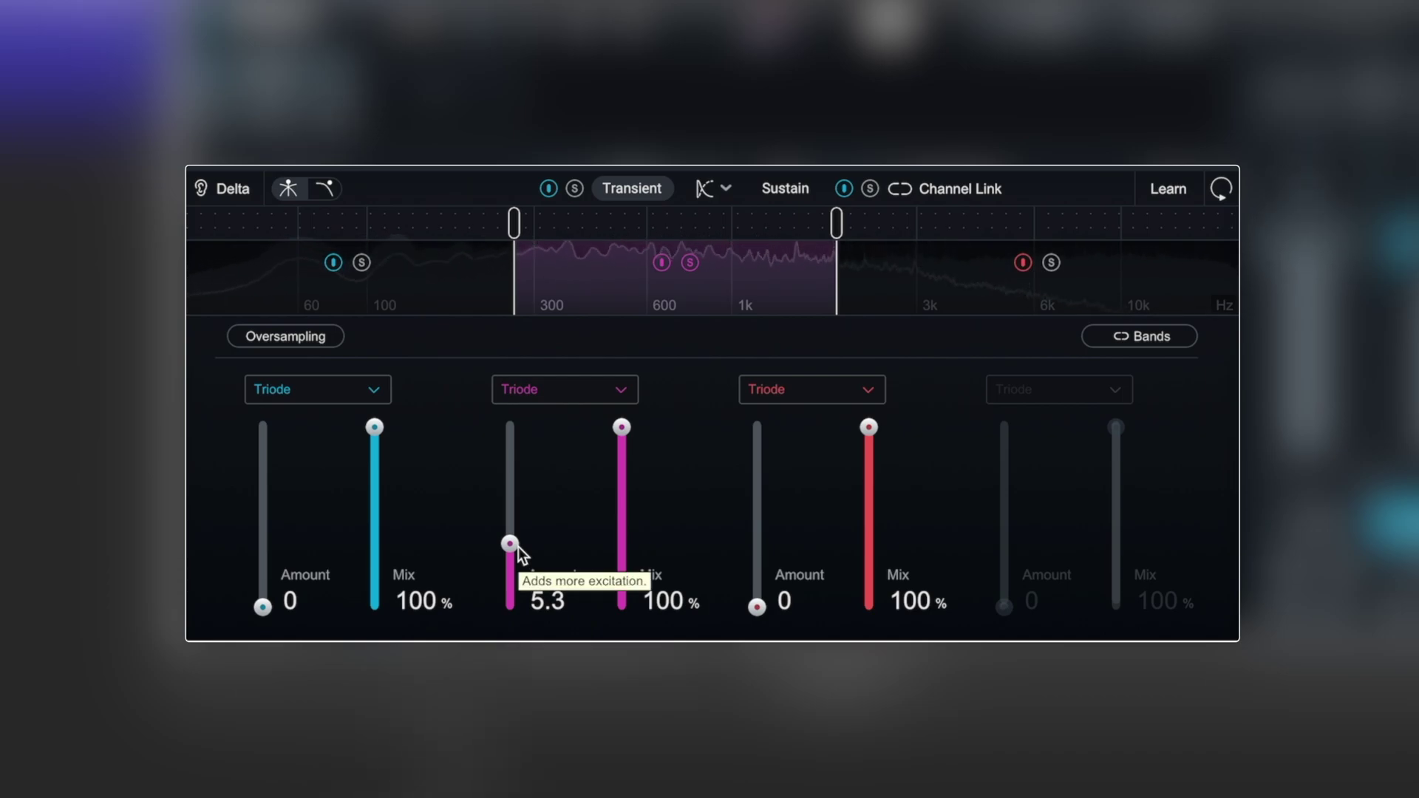
pyautogui.click(689, 262)
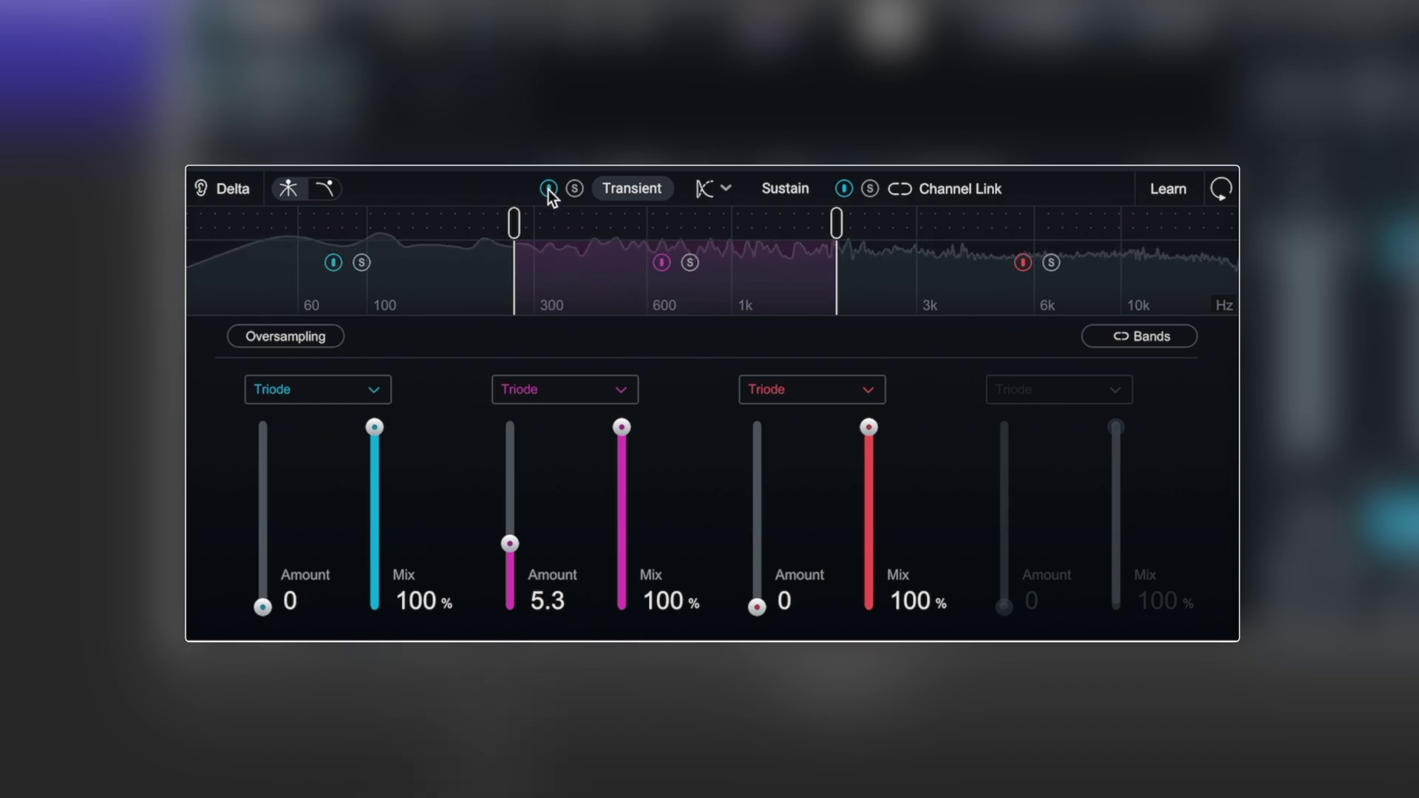
pyautogui.click(844, 189)
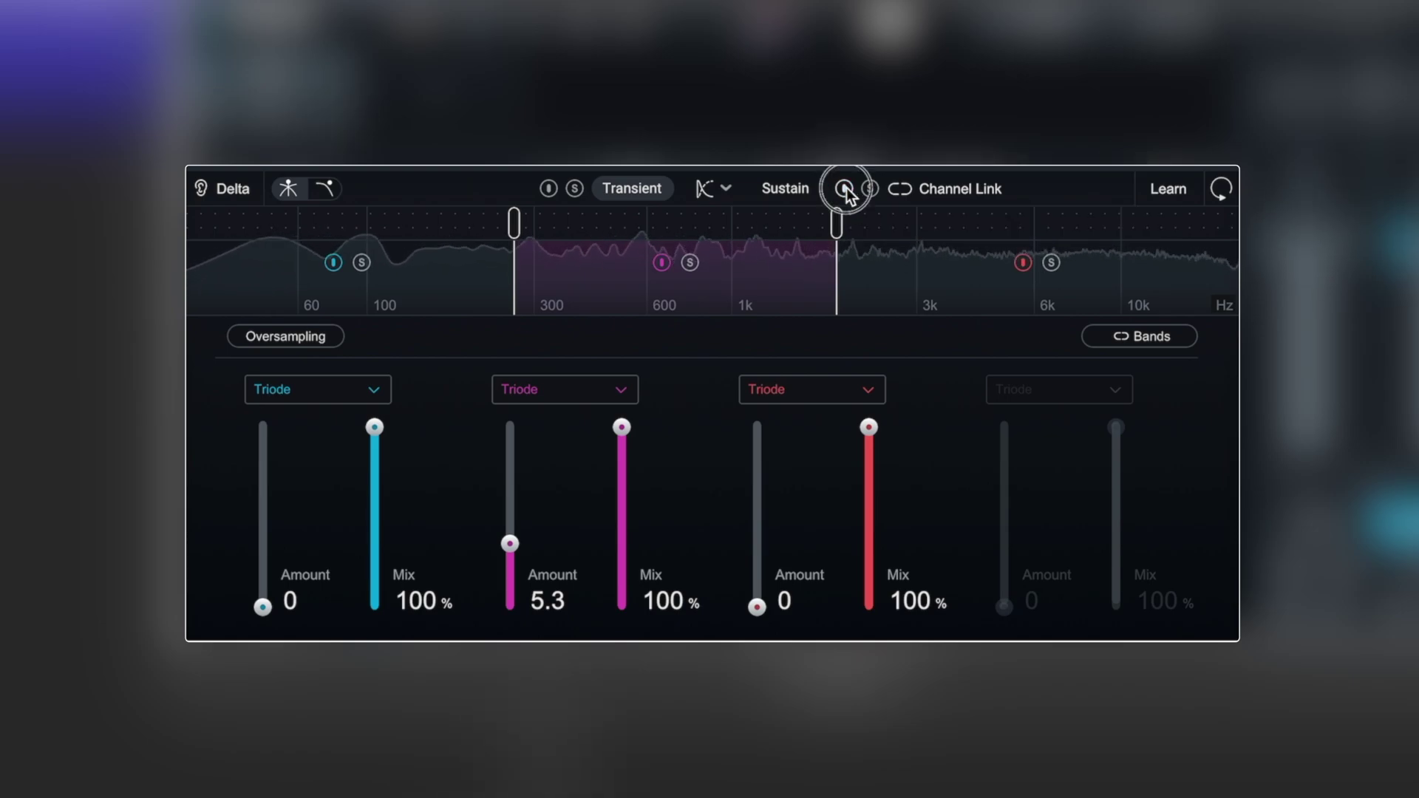
pyautogui.click(549, 188)
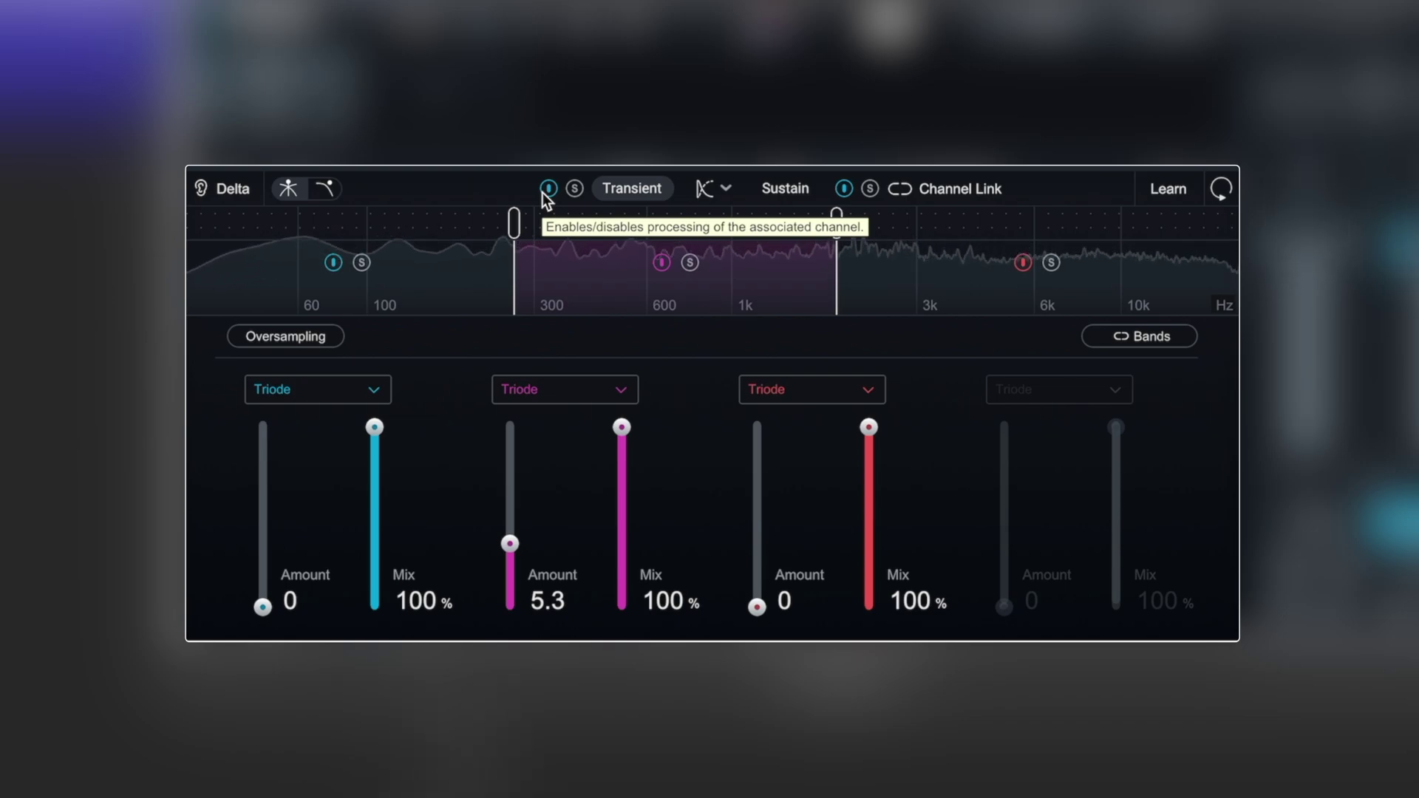
pyautogui.click(547, 189)
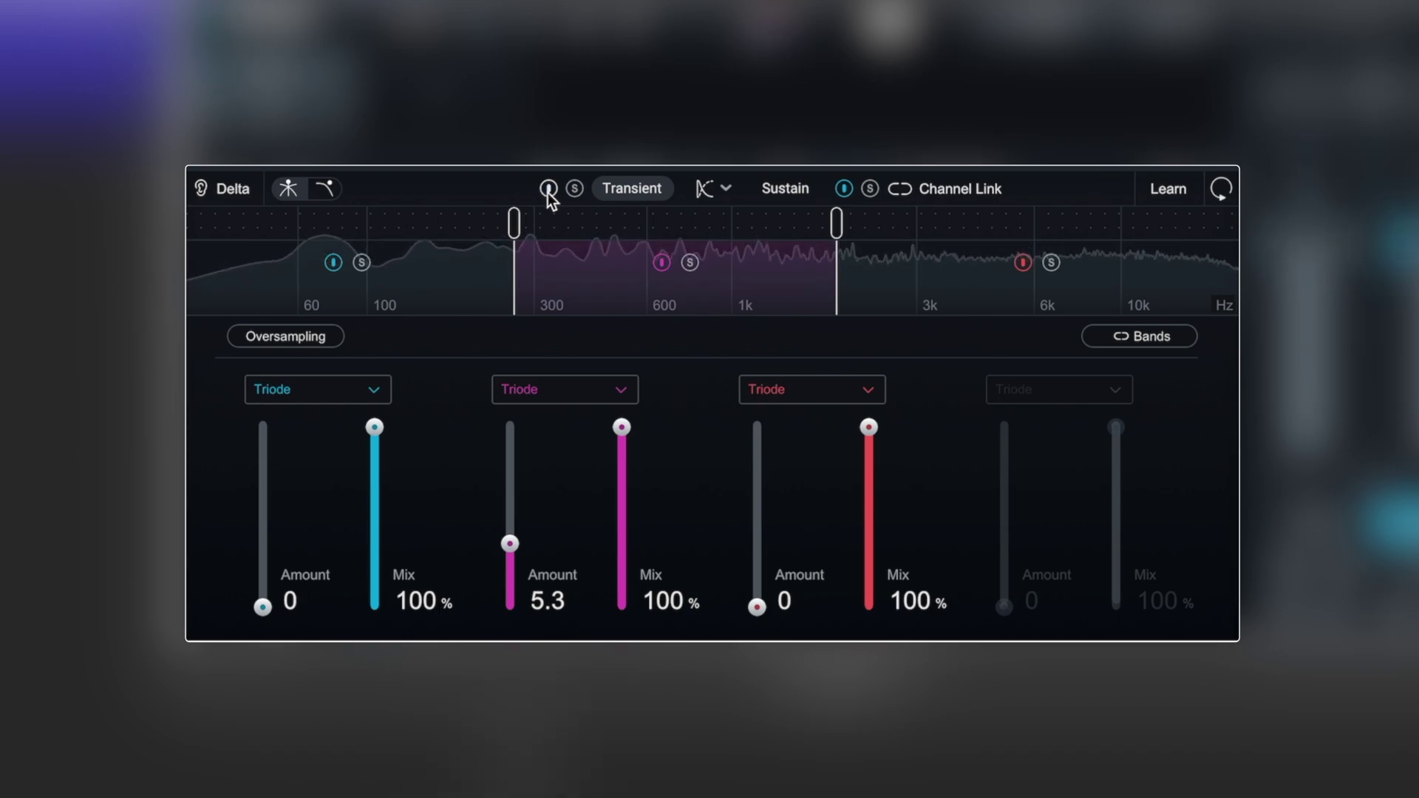
pyautogui.click(547, 189)
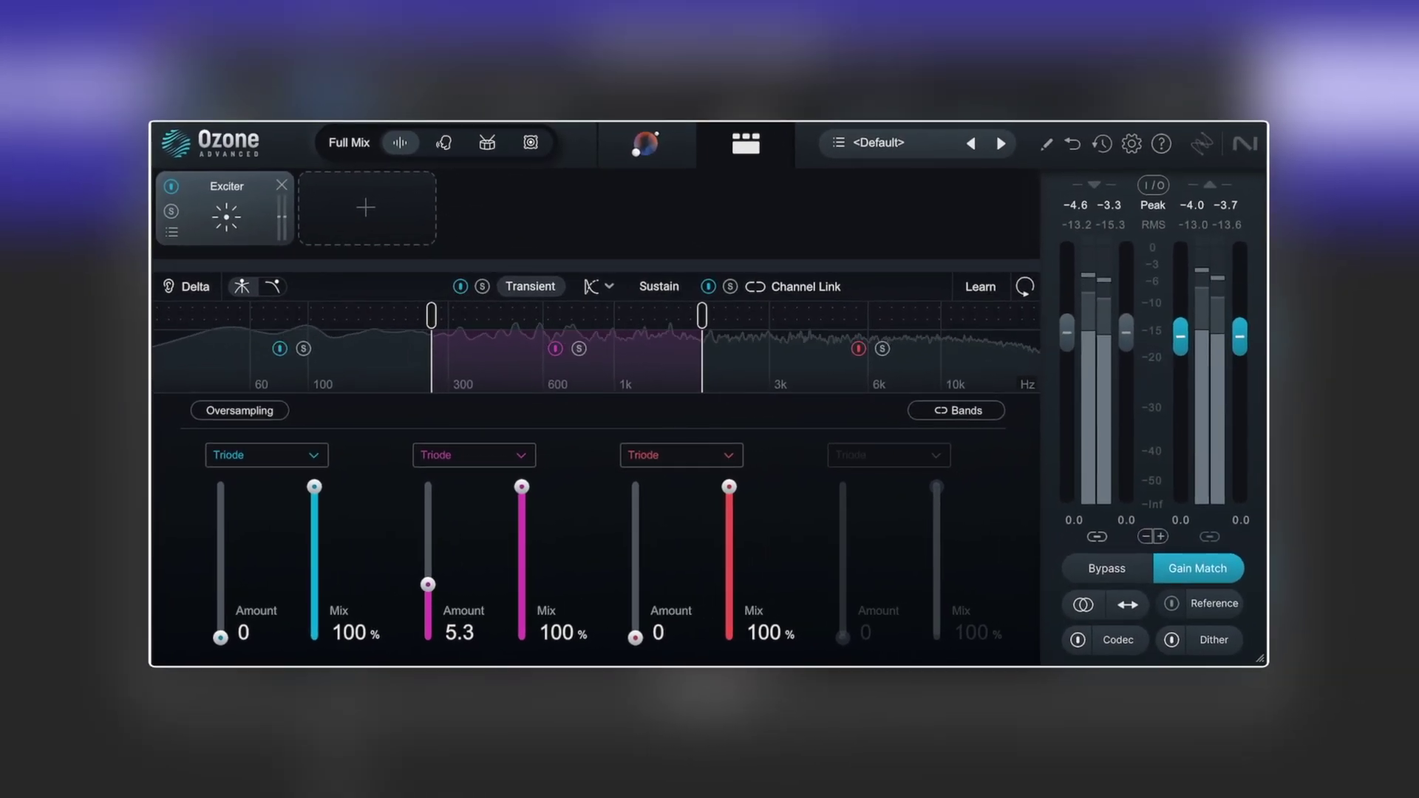
# - Apply the Exciter to the drums only and raise band 2's Amount from 5.3 to 11.6
pyautogui.click(489, 144)
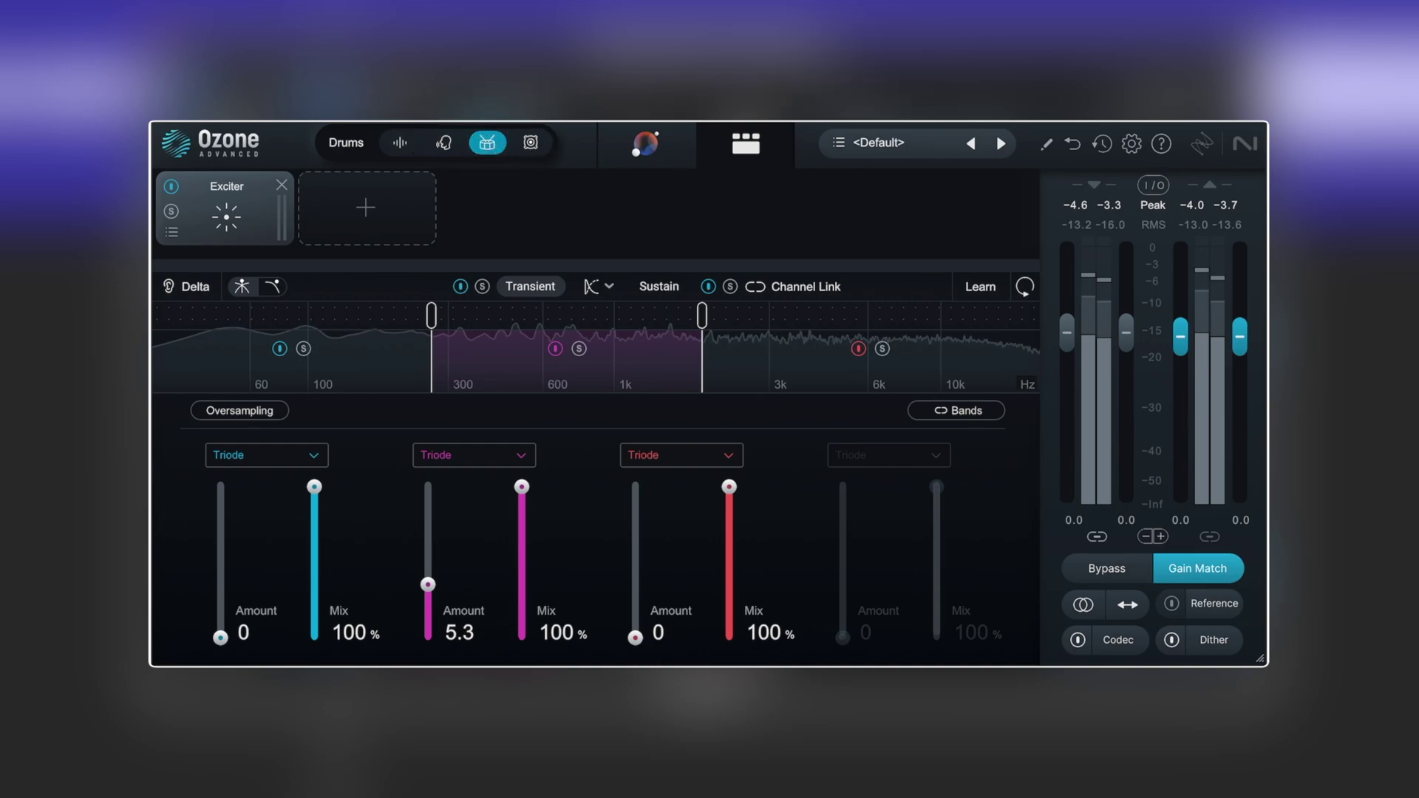
pyautogui.moveTo(427, 584); pyautogui.dragTo(427, 543)
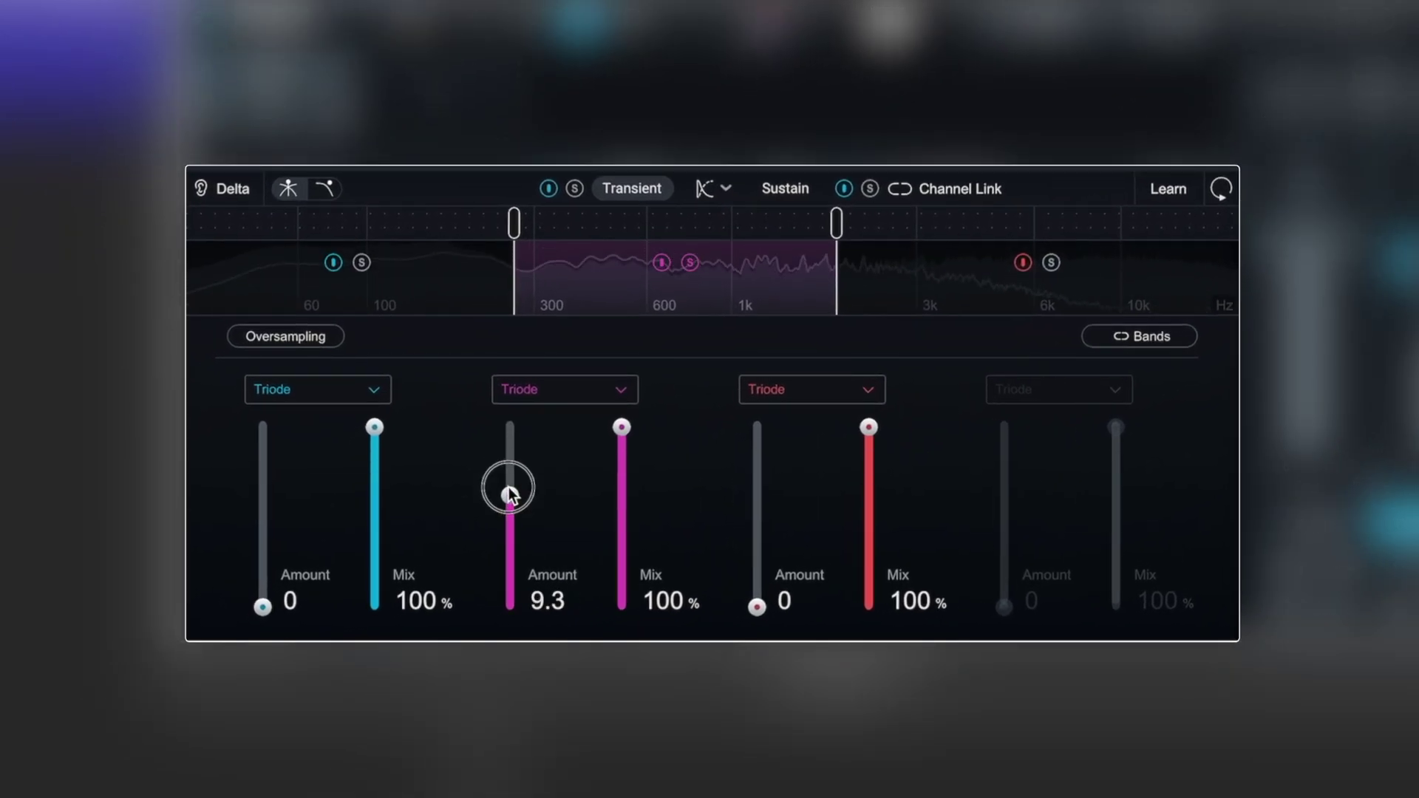
pyautogui.moveTo(509, 494); pyautogui.dragTo(510, 490)
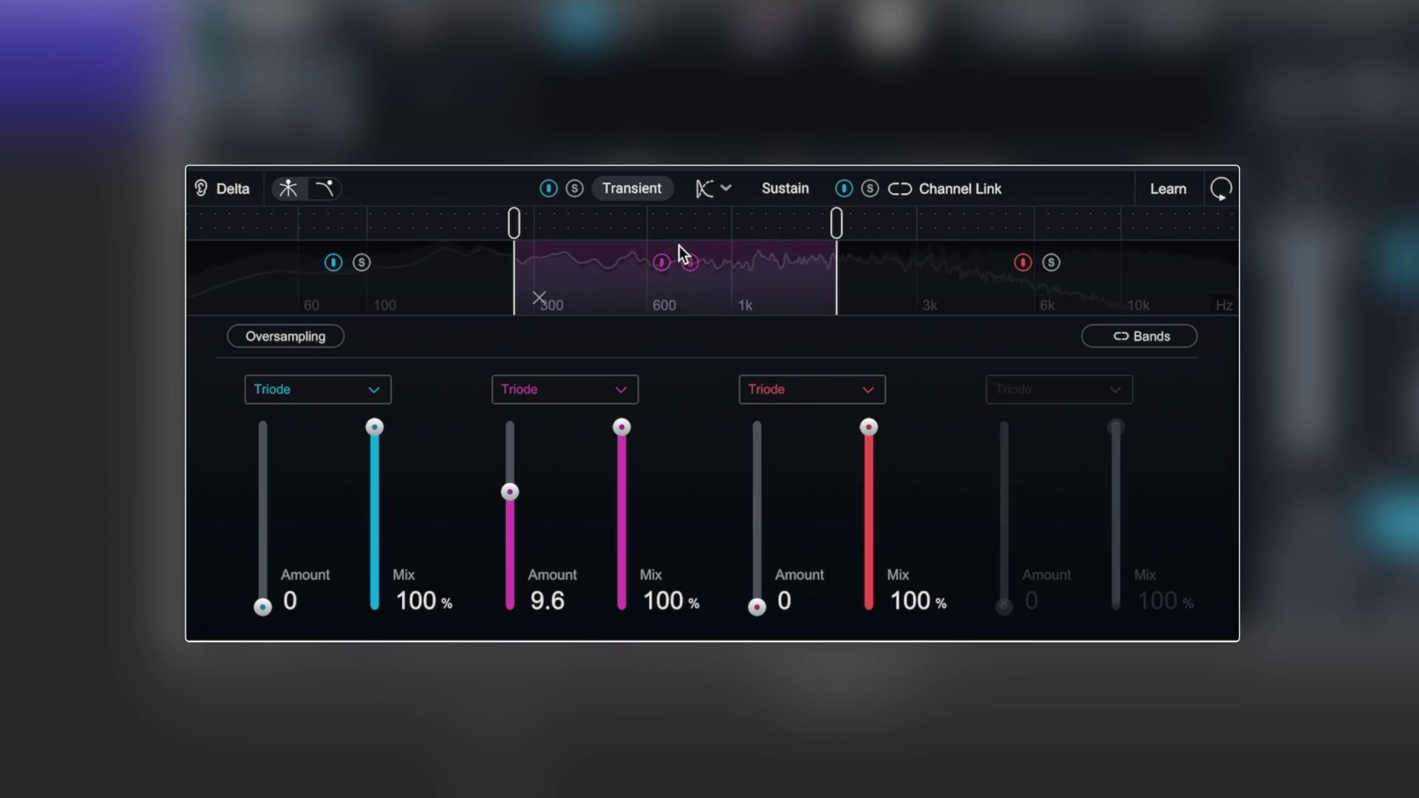
pyautogui.moveTo(509, 491); pyautogui.dragTo(512, 467)
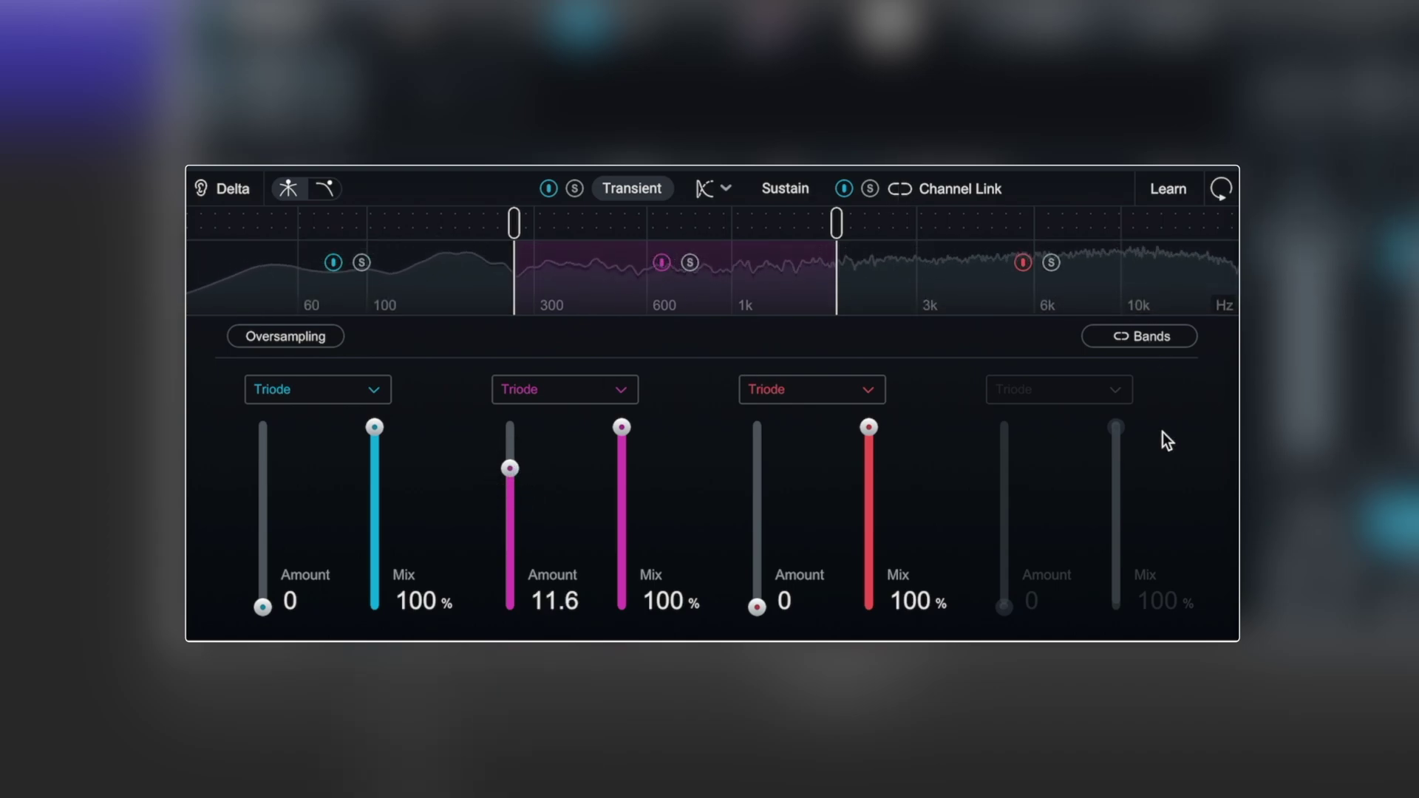
# - Toggle band 2's bypass on and off to compare, leaving the excitation enabled
pyautogui.click(662, 263)
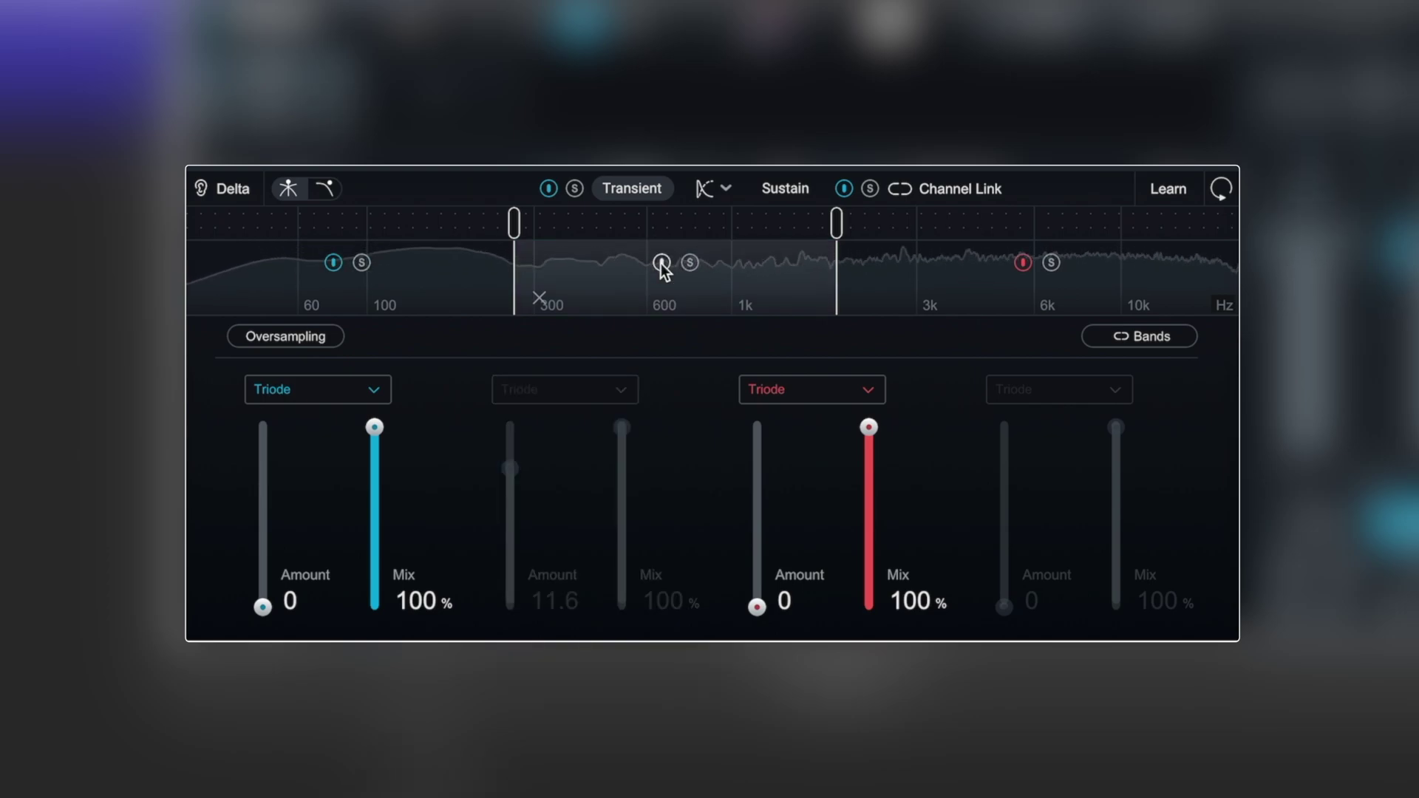
pyautogui.click(662, 263)
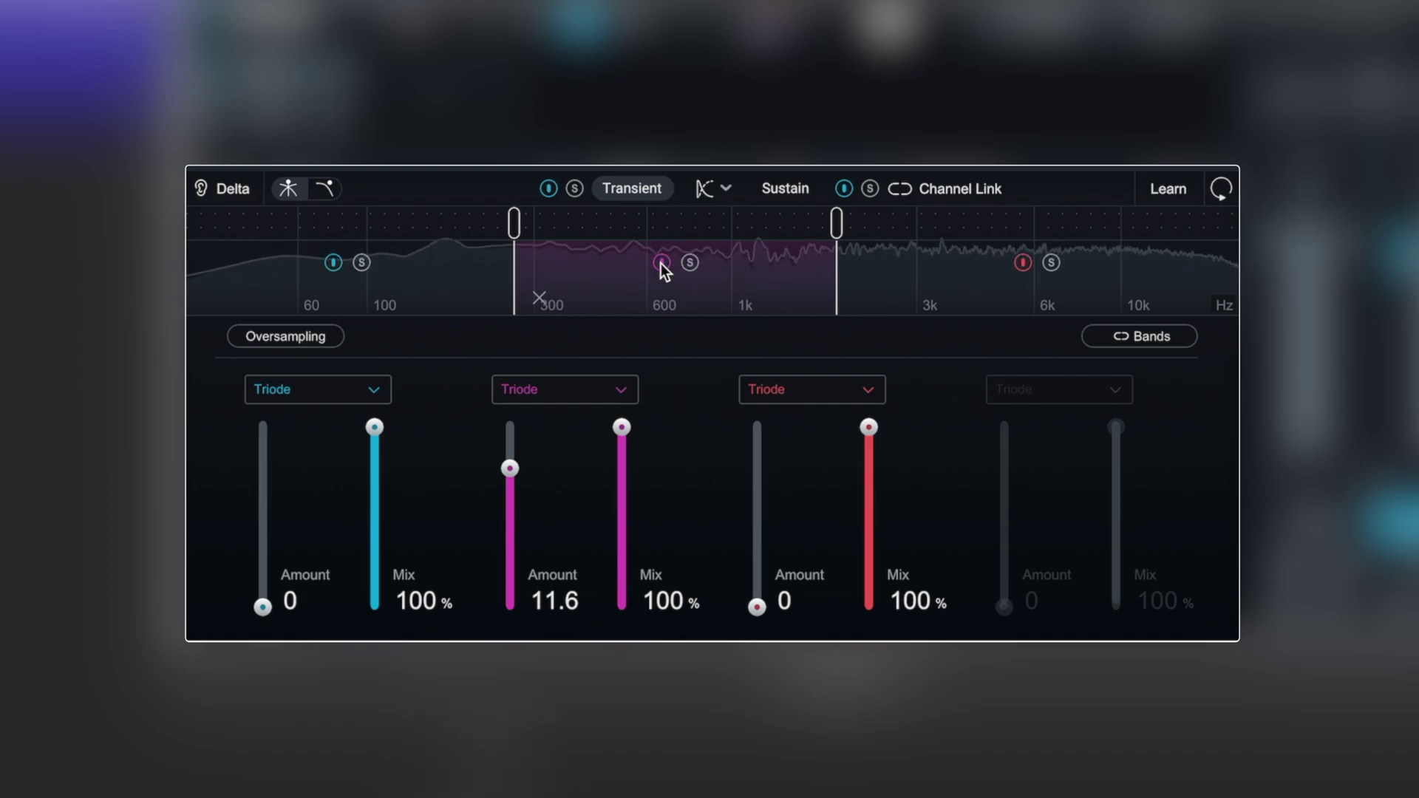
pyautogui.click(661, 263)
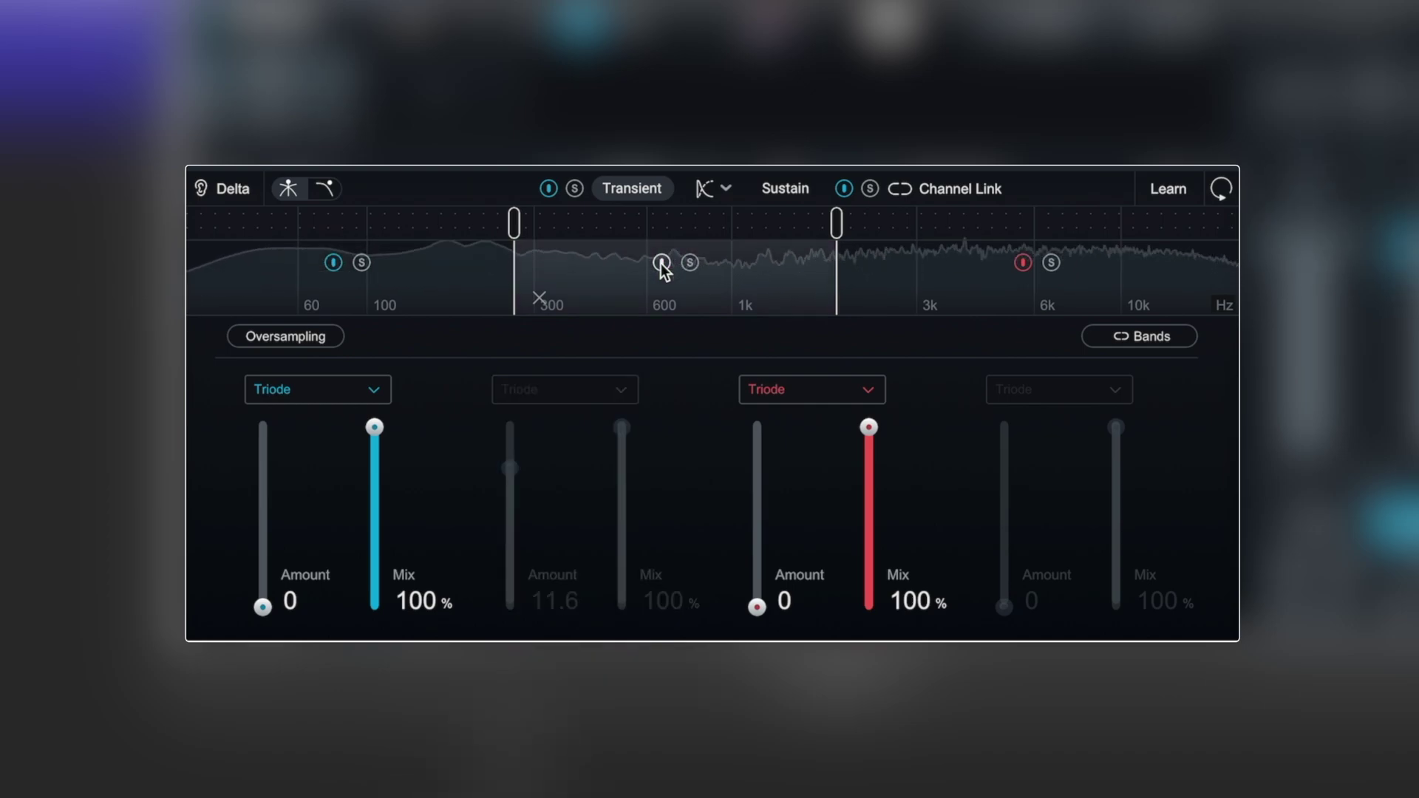
pyautogui.click(662, 262)
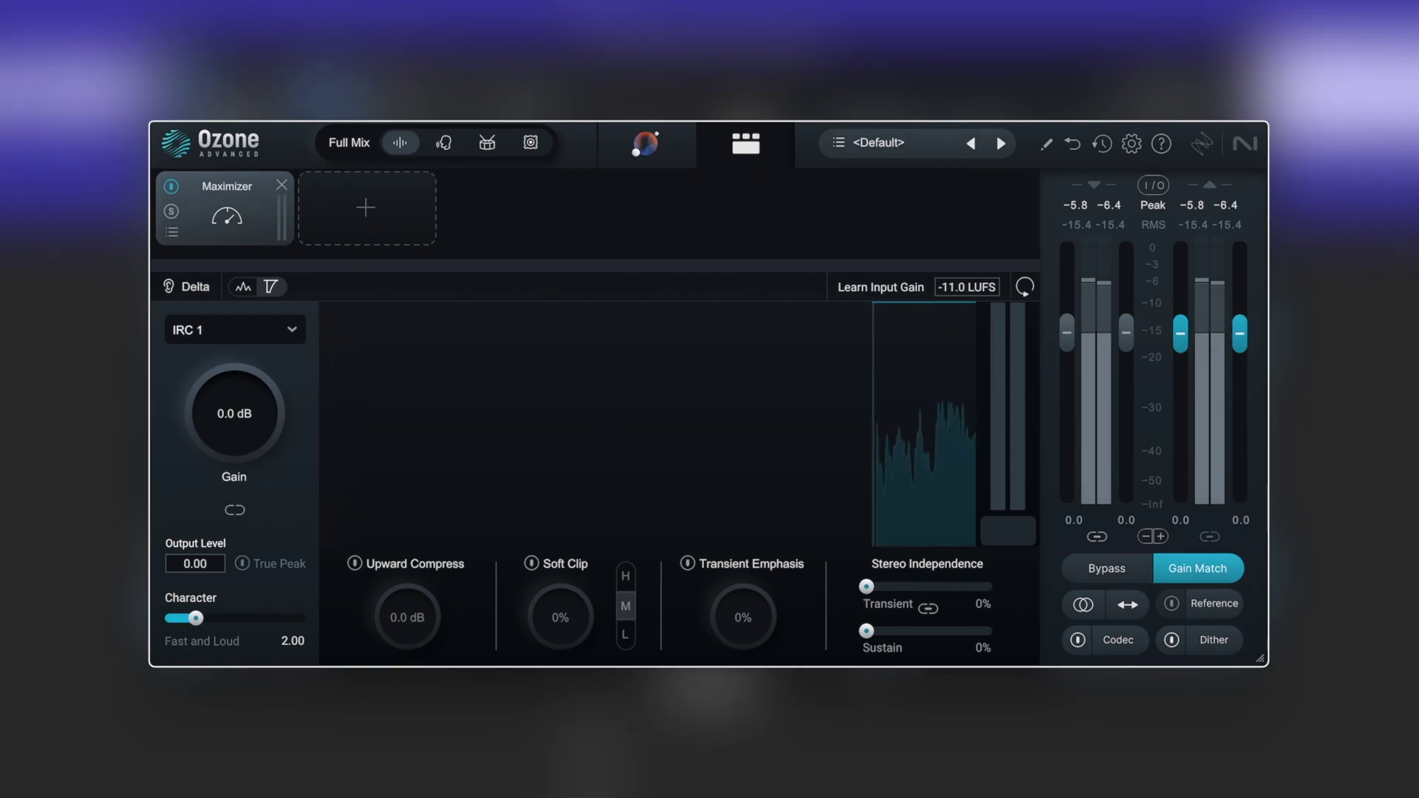
# - Enable the Maximizer's Upward Compress and set it to about +3.6 dB
pyautogui.click(354, 565)
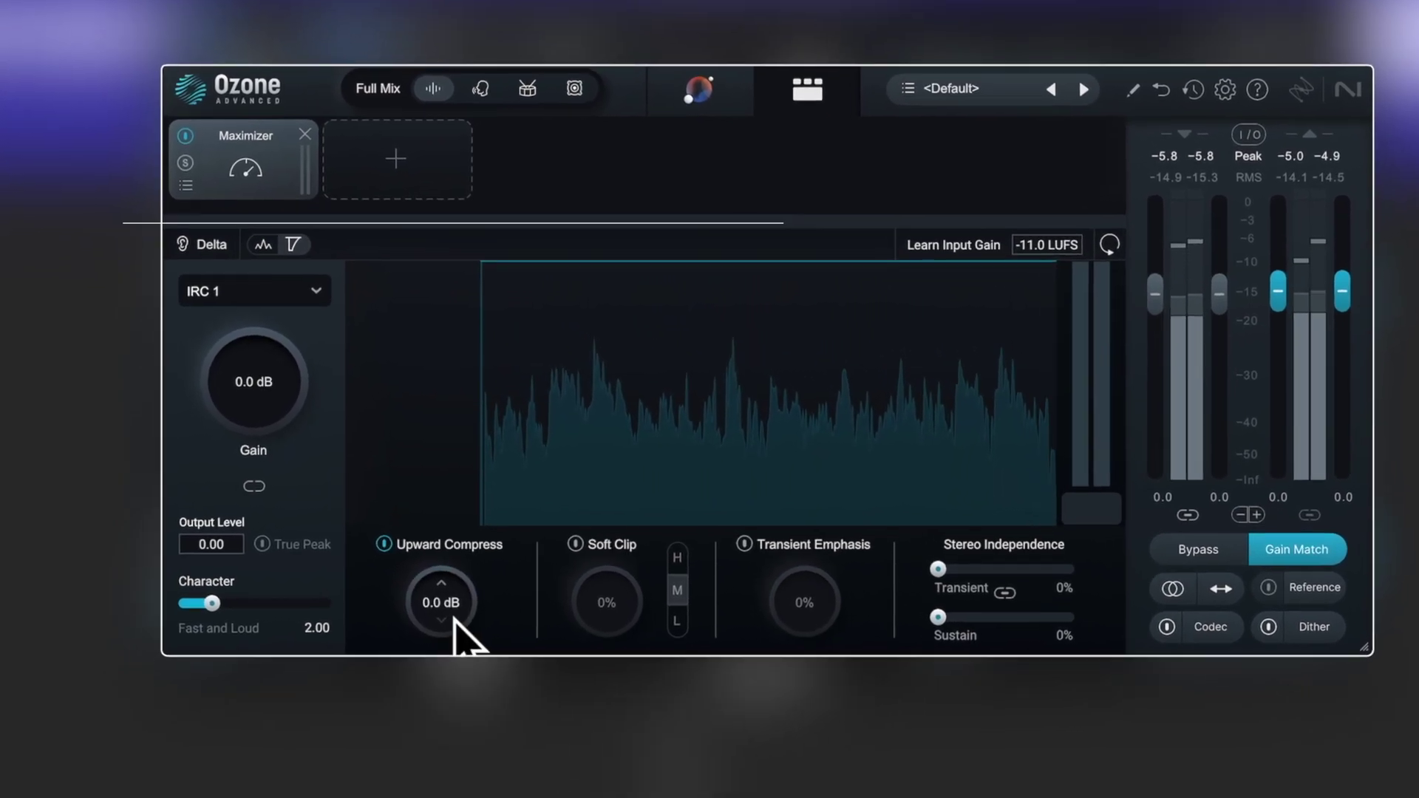
pyautogui.moveTo(453, 614); pyautogui.dragTo(460, 592)
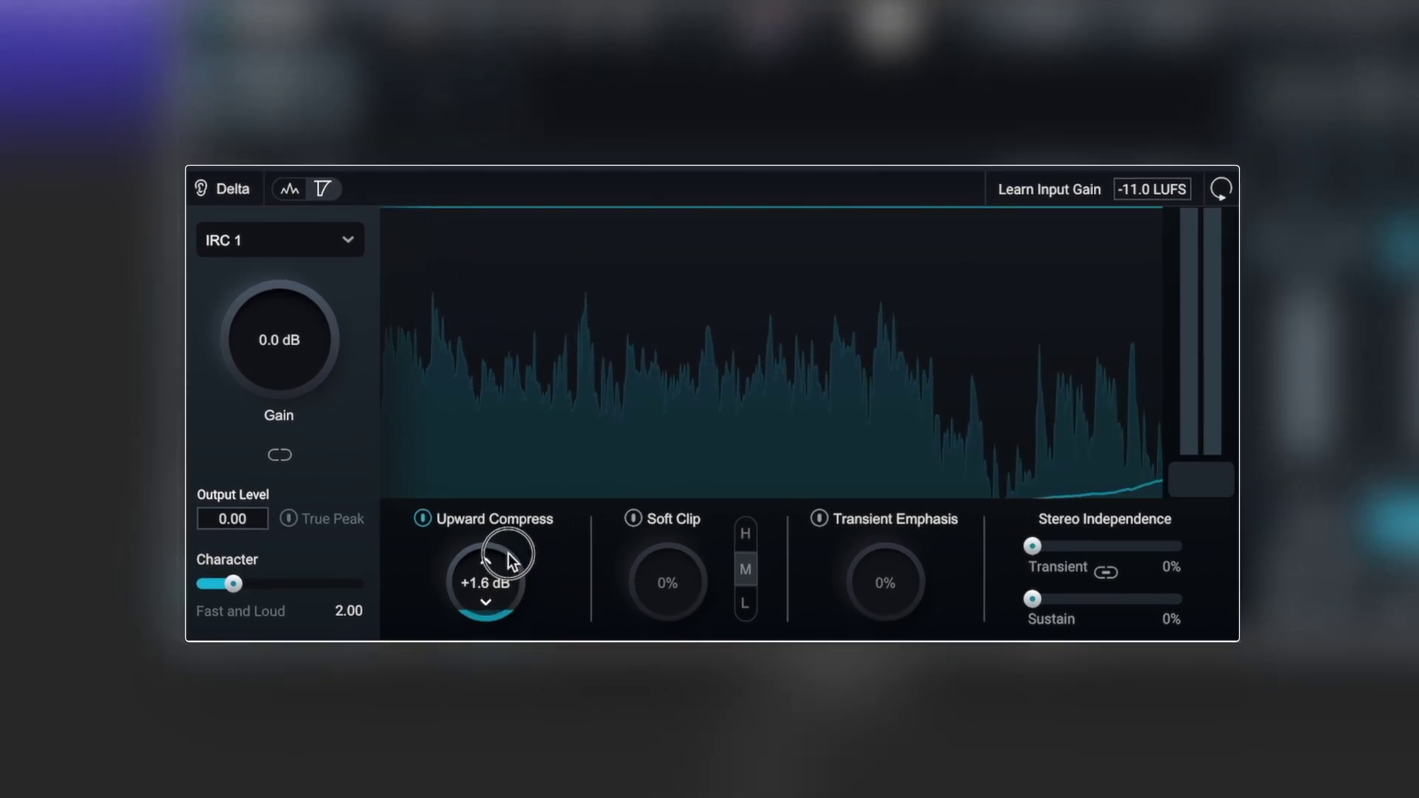
pyautogui.moveTo(509, 554); pyautogui.dragTo(510, 497)
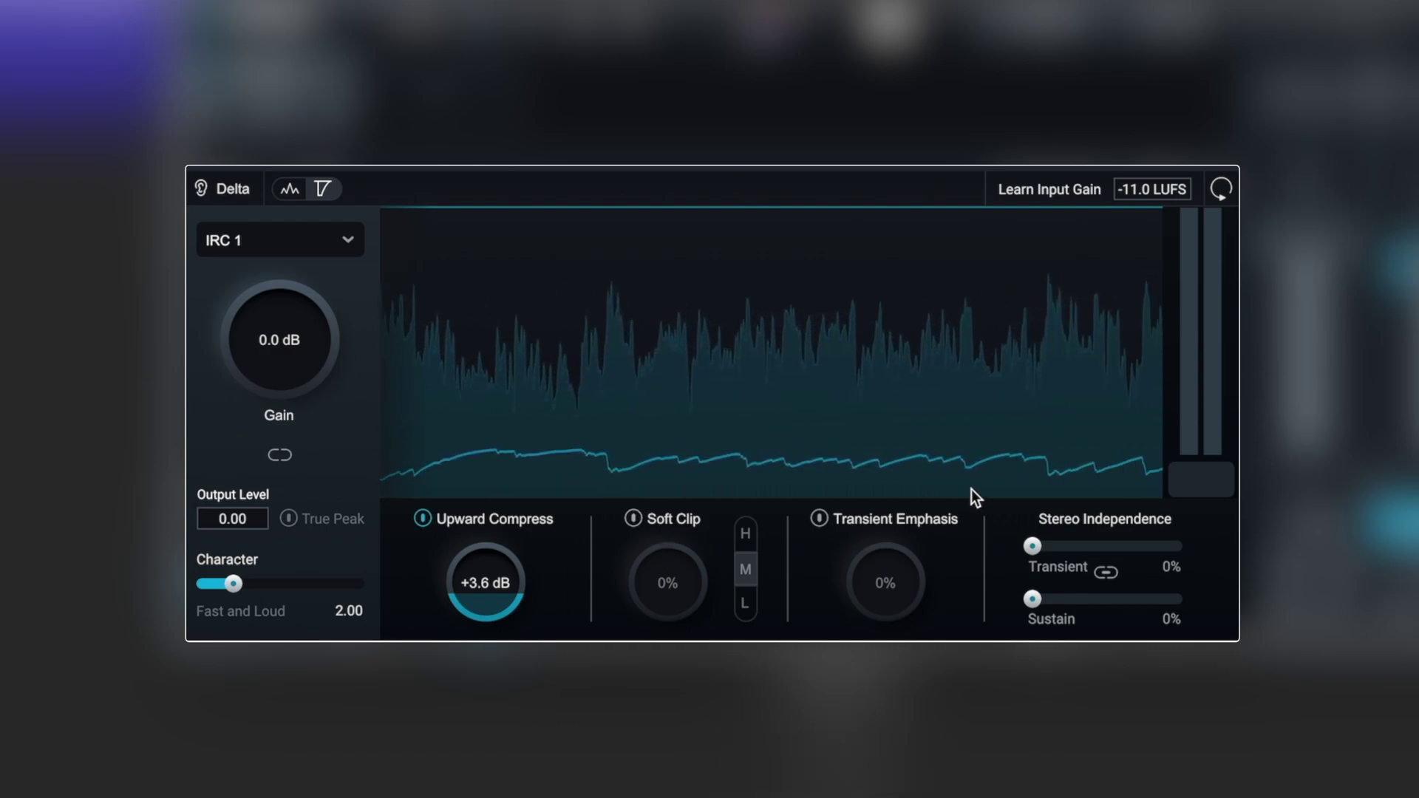
pyautogui.click(327, 240)
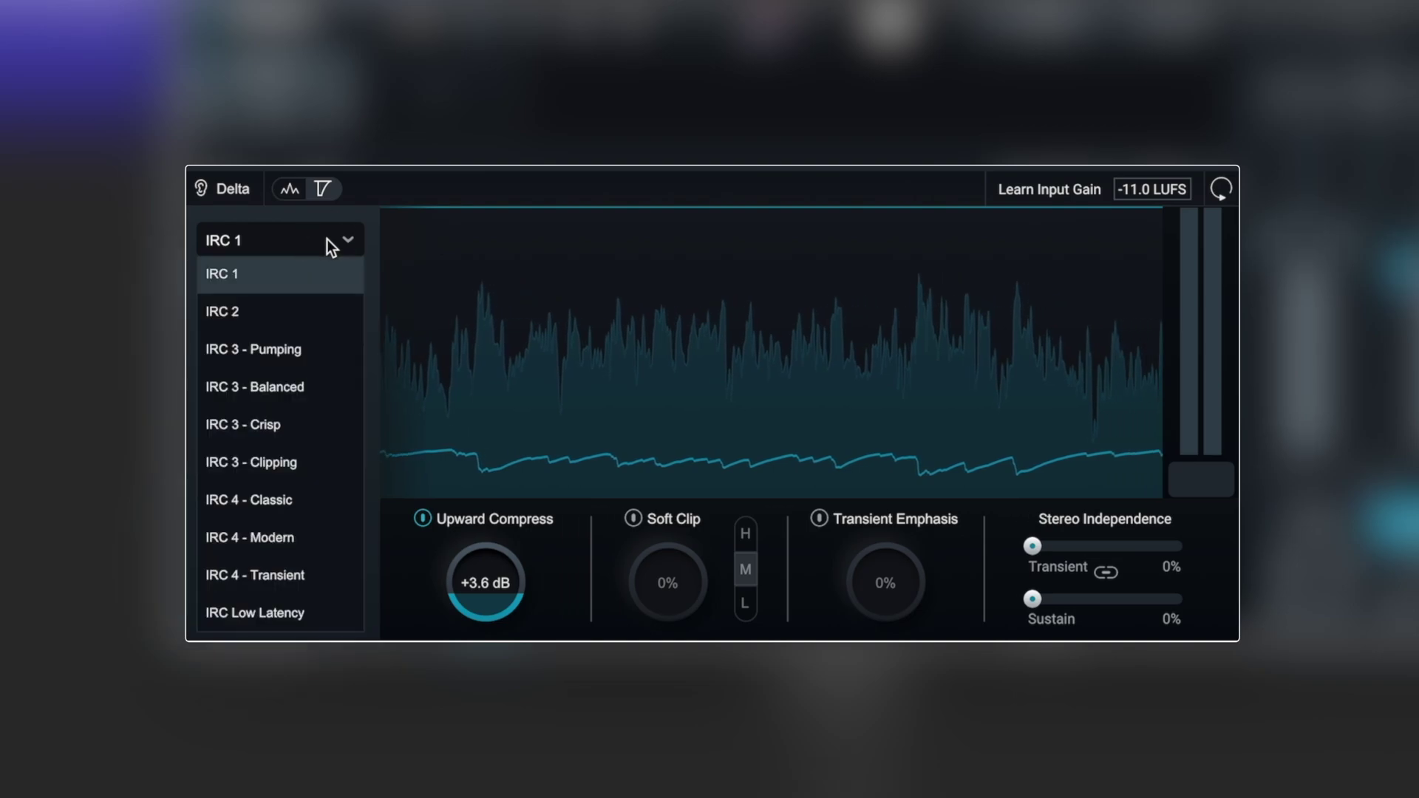
# - Switch the Maximizer to IRC 4 - Transient and lower the output ceiling slightly
pyautogui.click(312, 582)
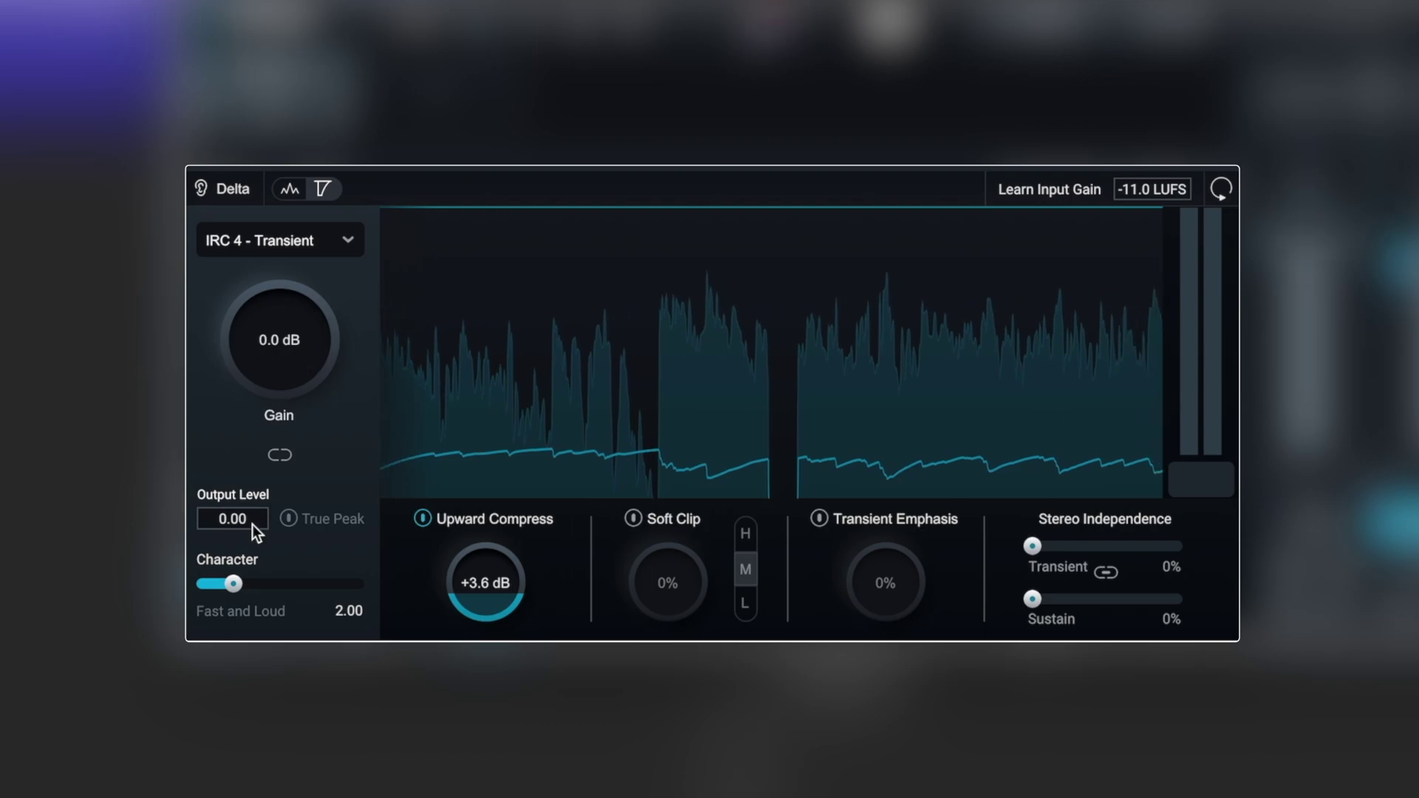
pyautogui.moveTo(243, 522); pyautogui.dragTo(242, 526)
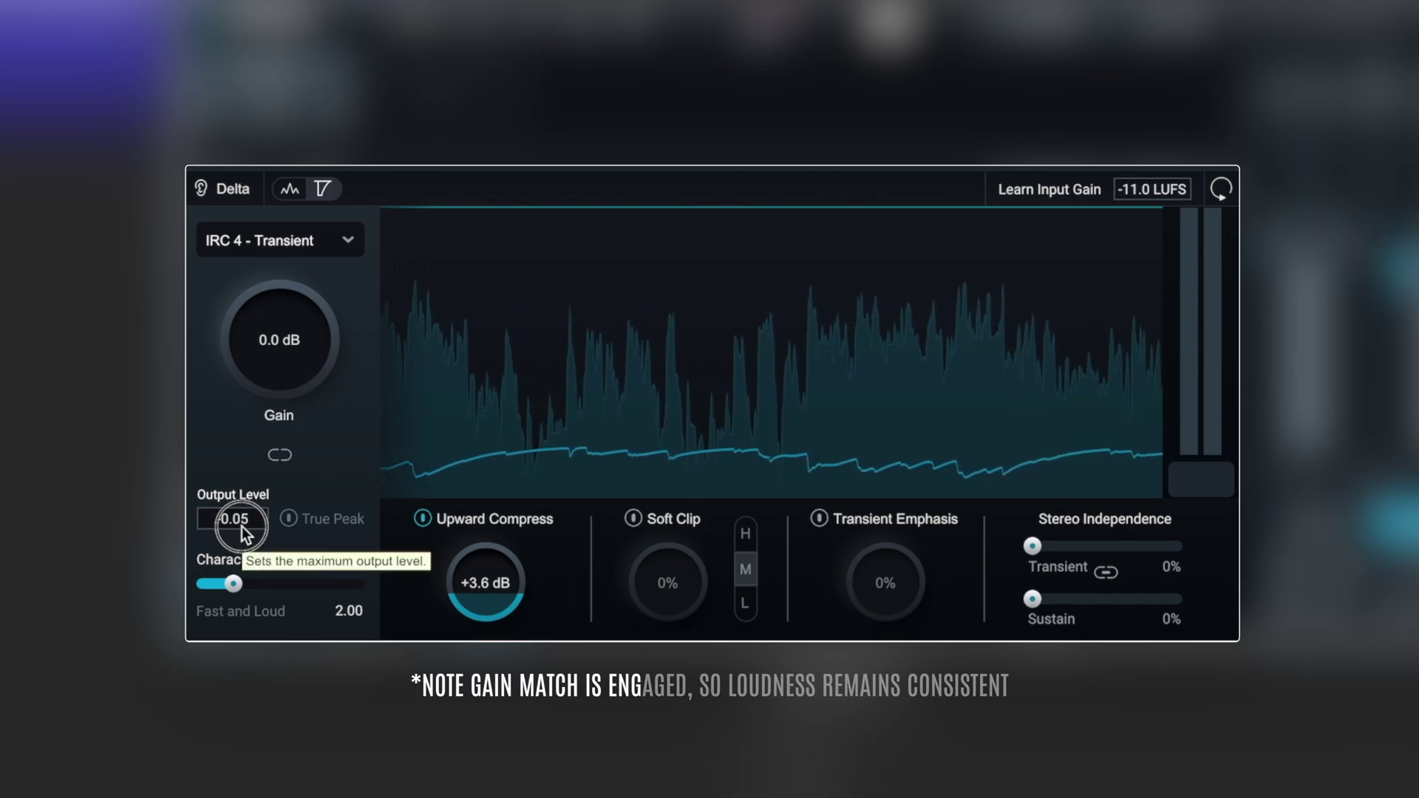
pyautogui.moveTo(242, 527); pyautogui.dragTo(241, 534)
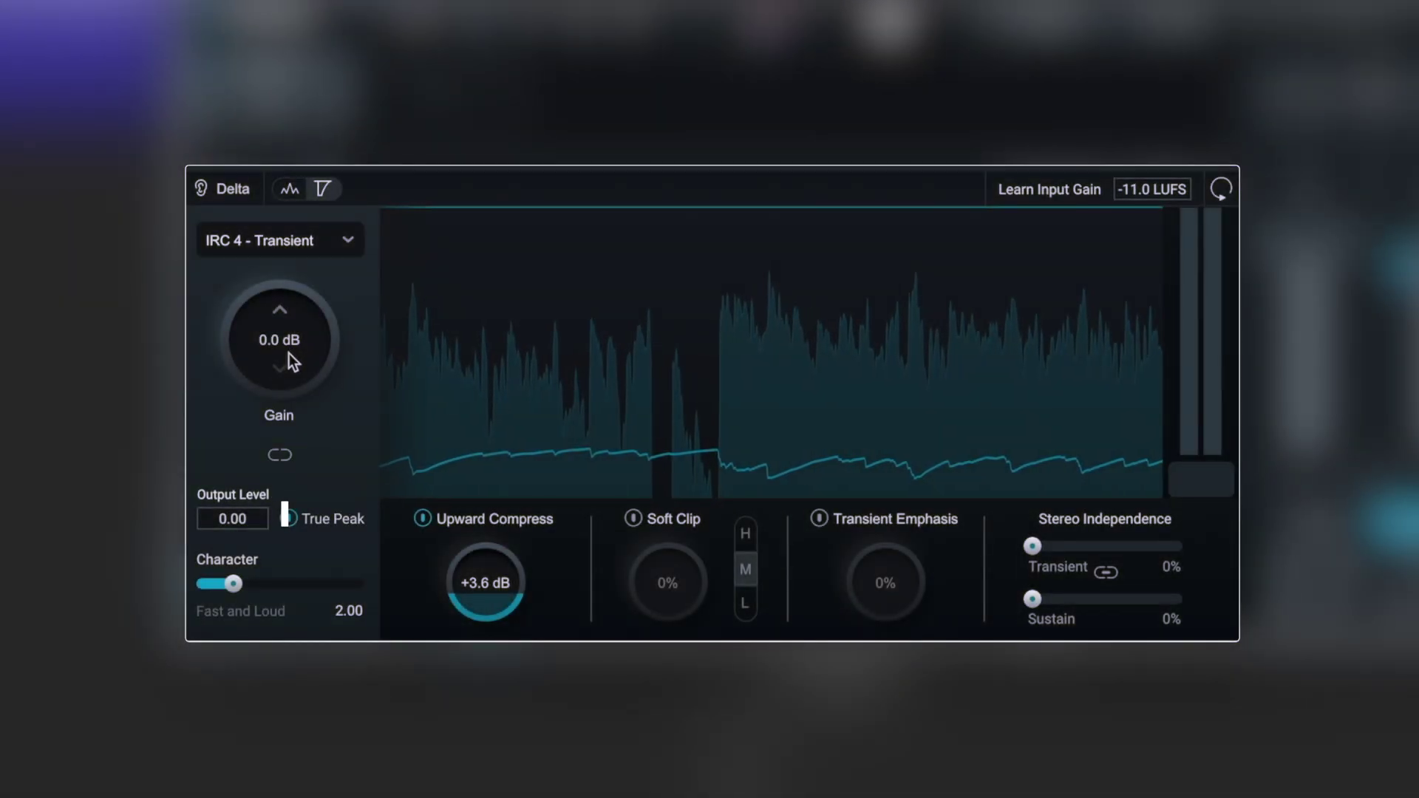
# - Push the Maximizer Gain to about +8.0 dB and Upward Compress to +4.9 dB
pyautogui.moveTo(290, 354); pyautogui.dragTo(295, 202)
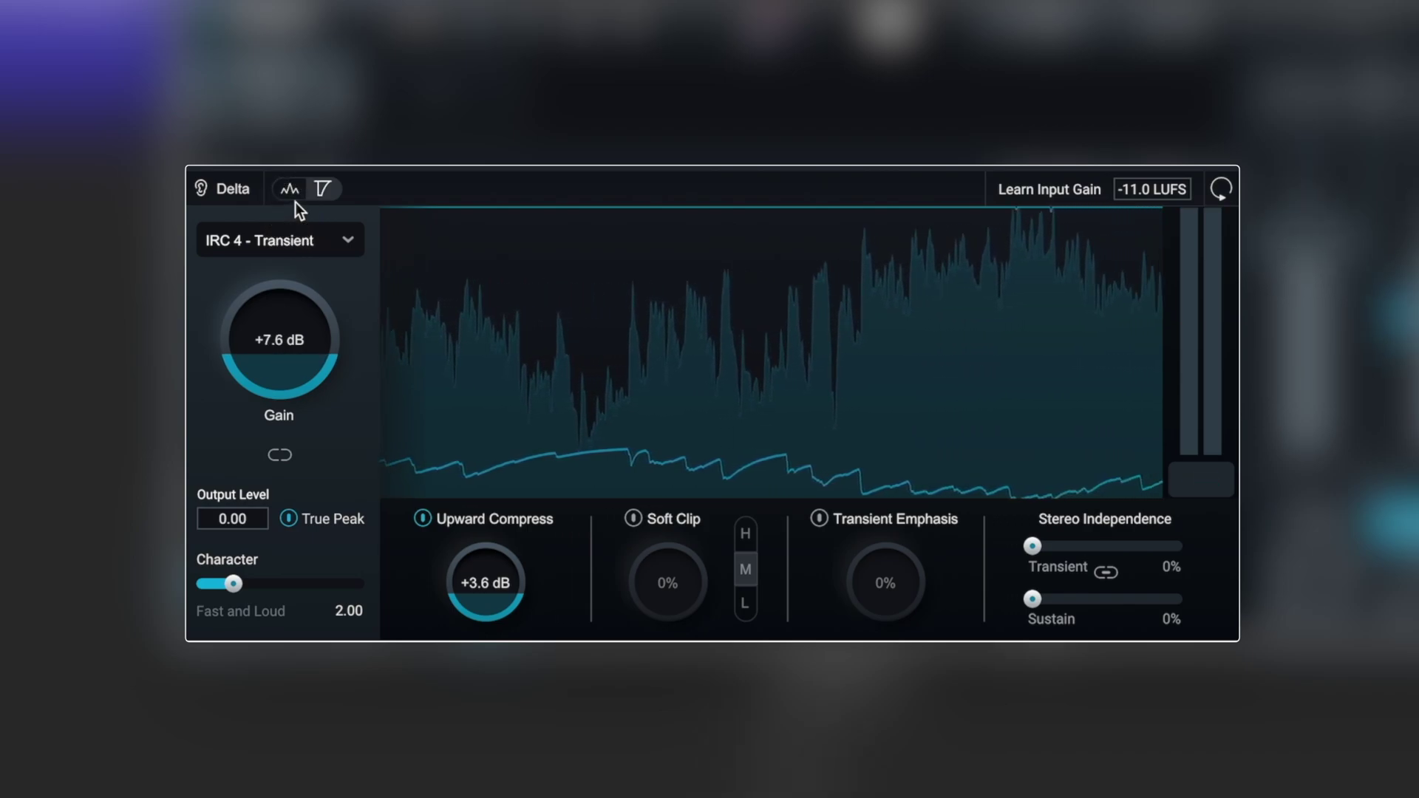
pyautogui.moveTo(299, 353); pyautogui.dragTo(300, 352)
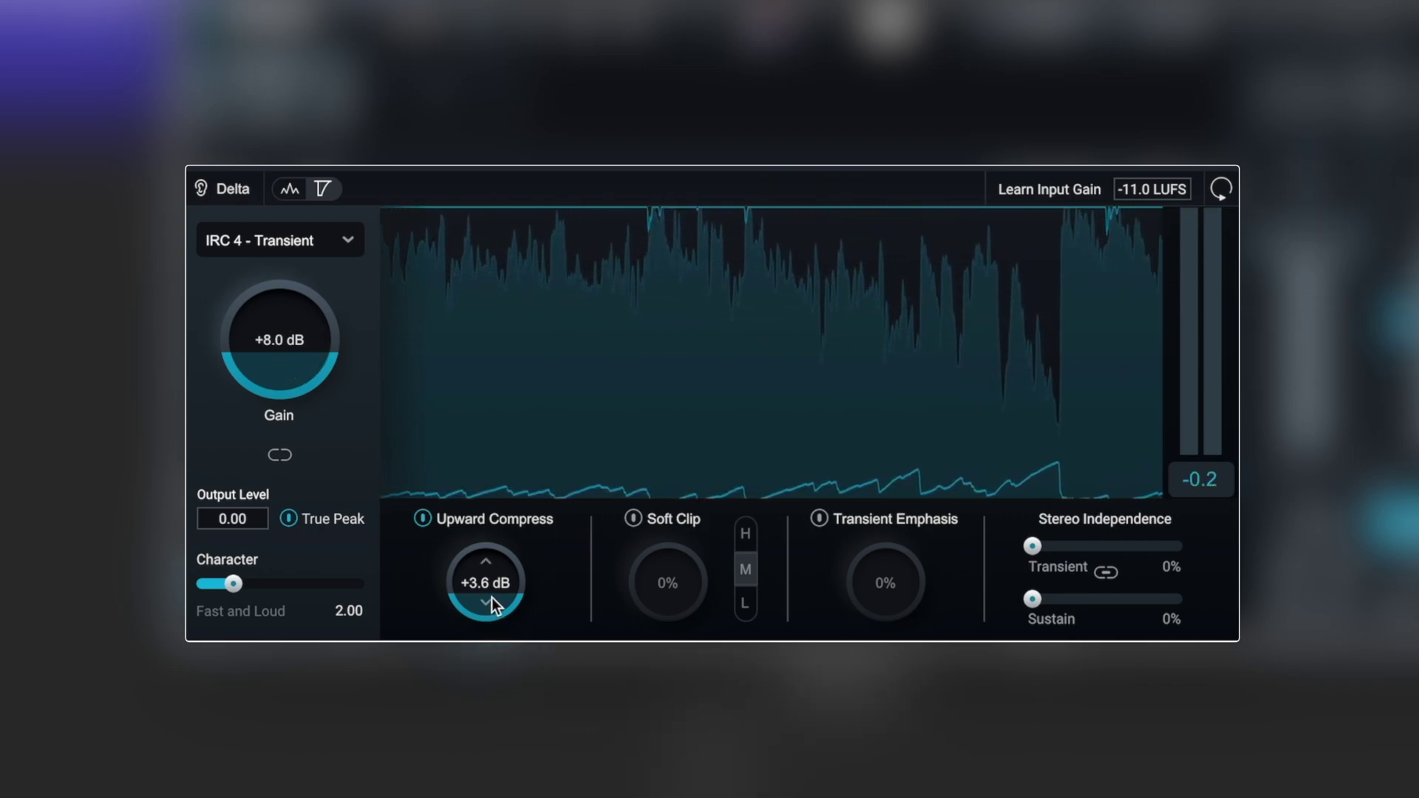
pyautogui.moveTo(491, 597); pyautogui.dragTo(504, 559)
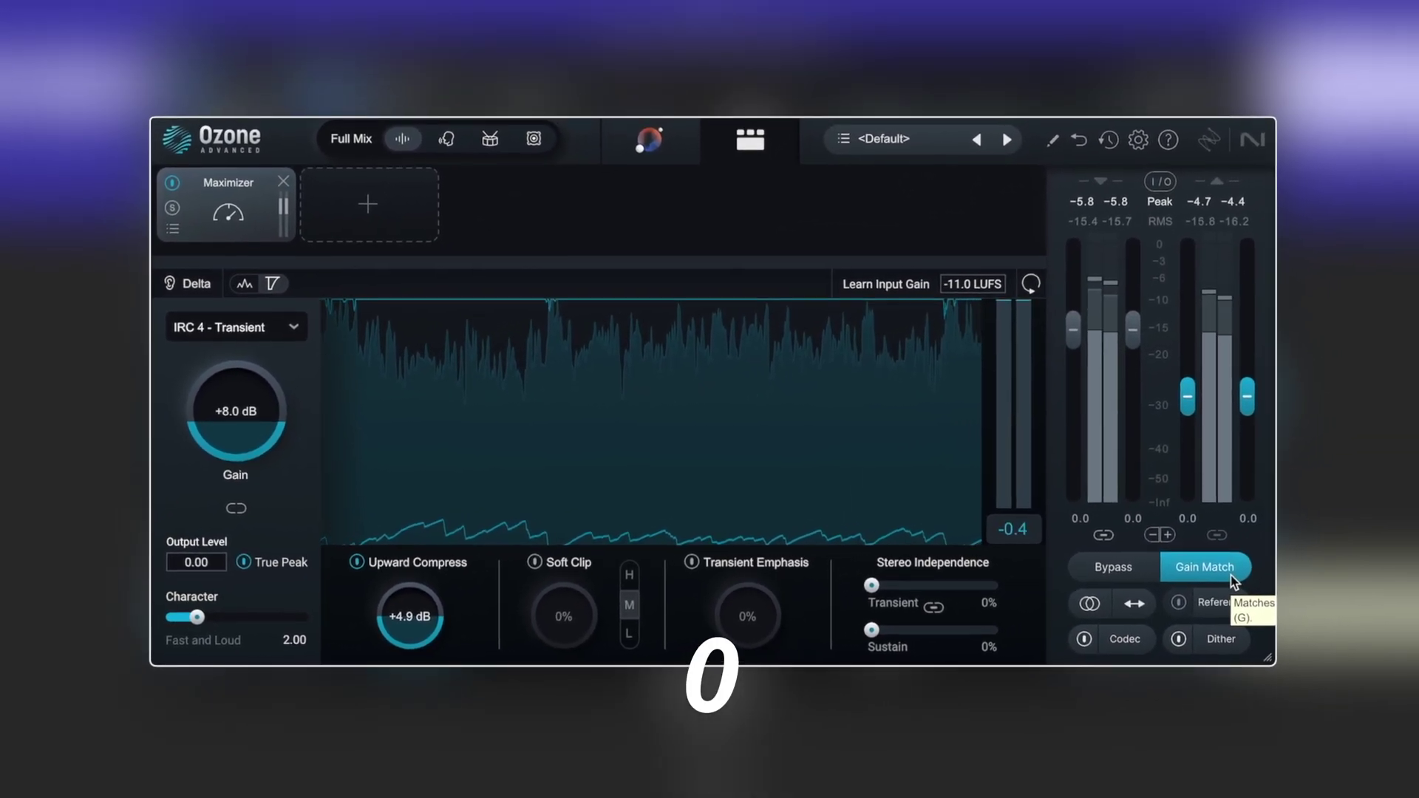
# - Disable Gain Match and toggle Upward Compress off and on to compare the full loudness
pyautogui.click(1230, 575)
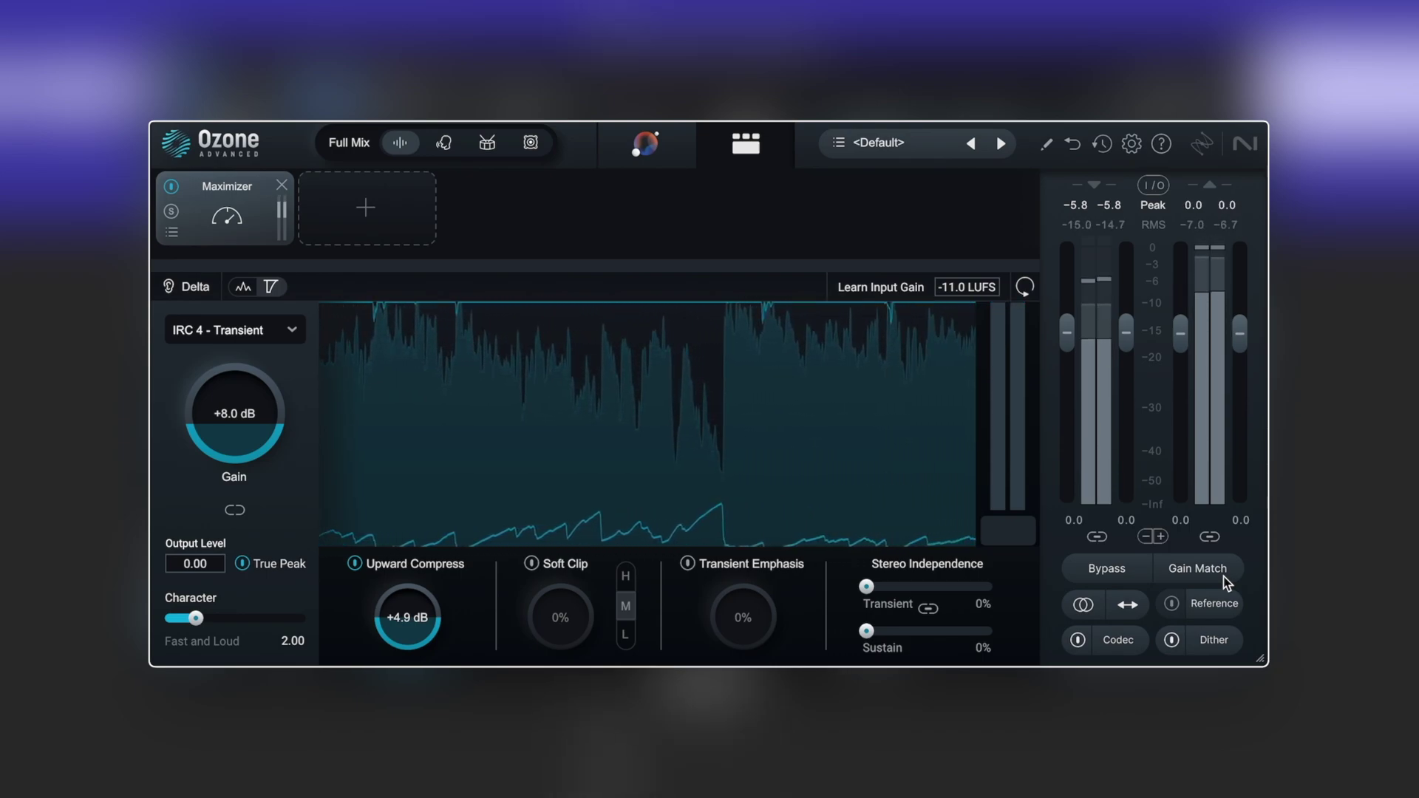
pyautogui.click(356, 564)
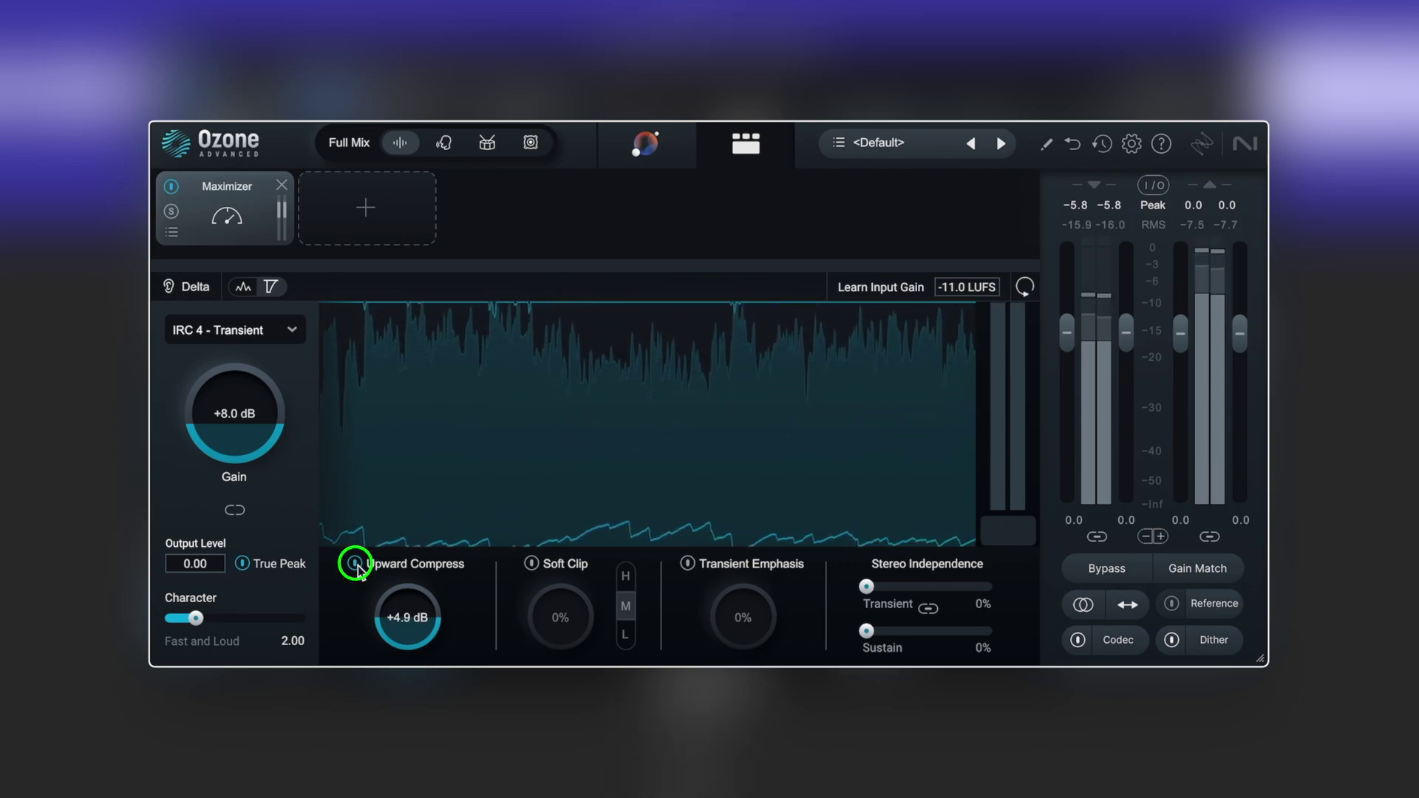
pyautogui.click(355, 565)
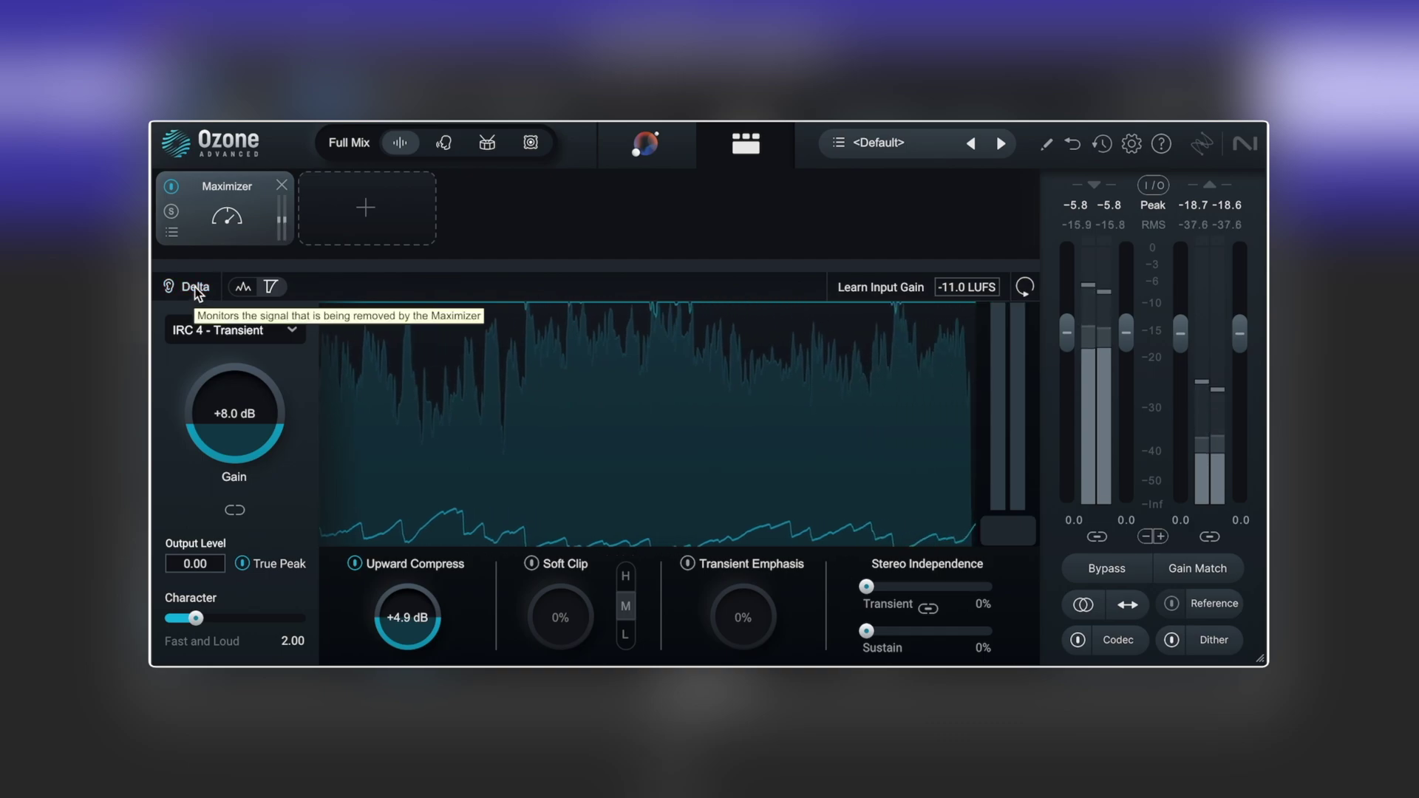
# - Insert a Dynamic EQ module into the chain after the Maximizer
pyautogui.click(370, 207)
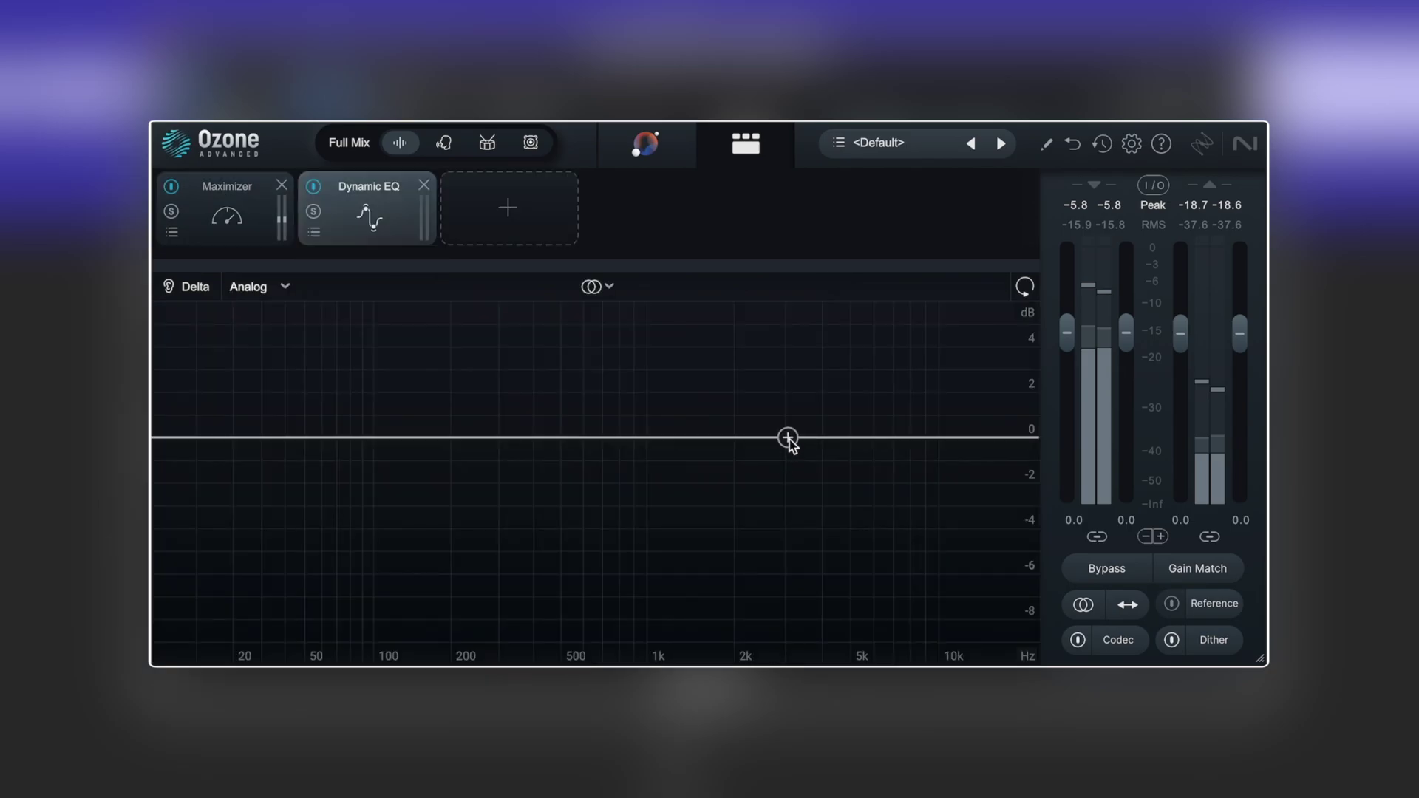
# - Add a 3114 Hz Bell boosted 1.2 dB, enable Delta during playback, and lower Threshold to -23.7 dB
pyautogui.click(788, 438)
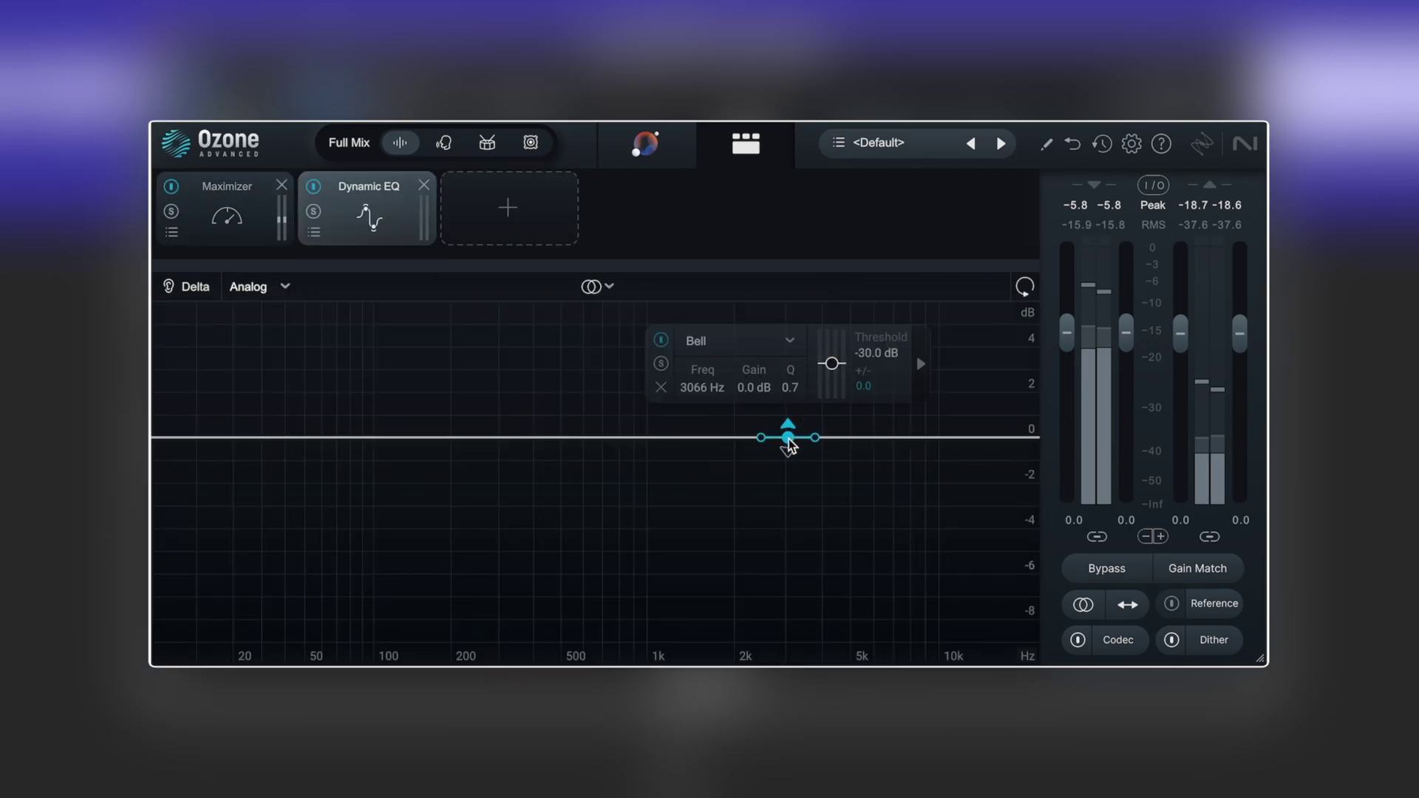
pyautogui.moveTo(787, 439); pyautogui.dragTo(790, 413)
pyautogui.press('space')
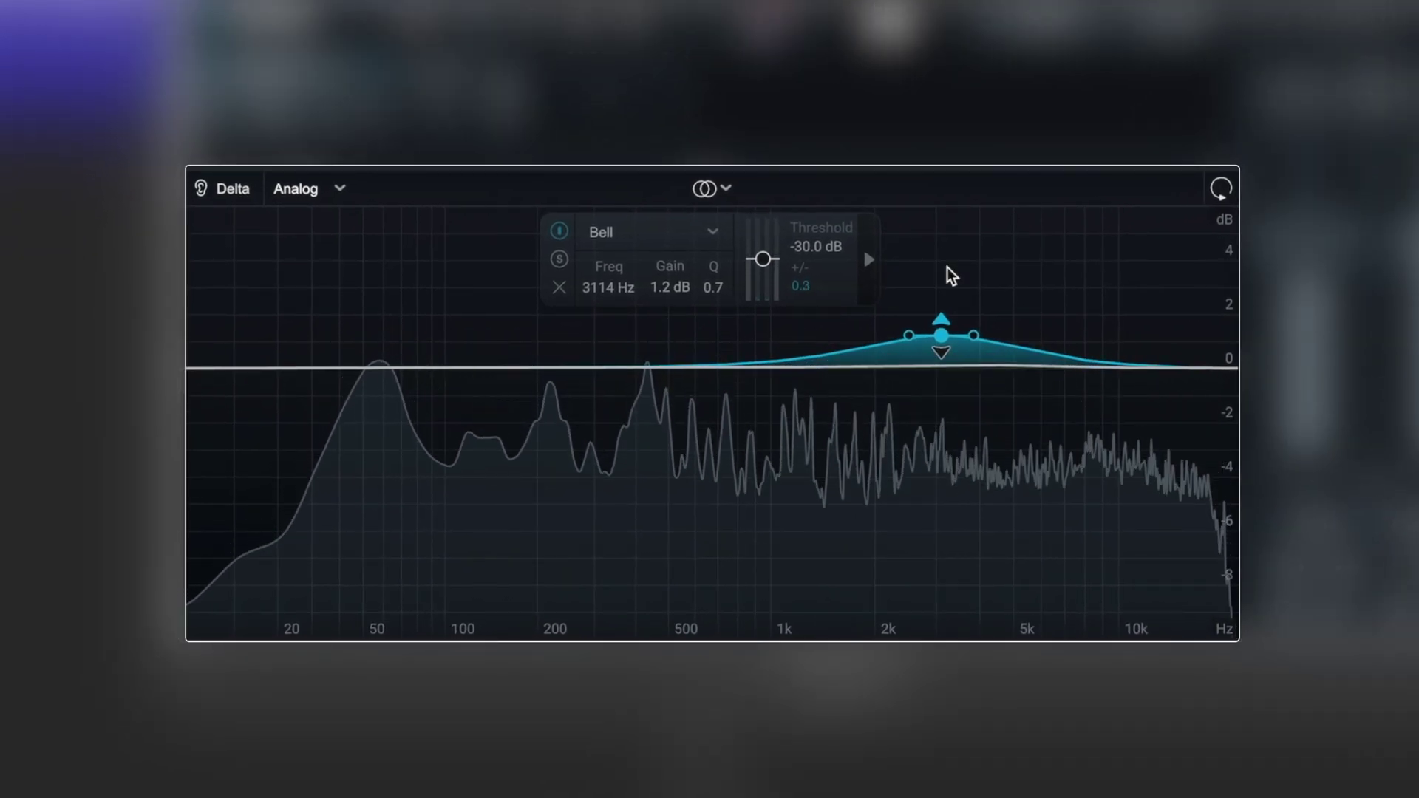
pyautogui.click(229, 197)
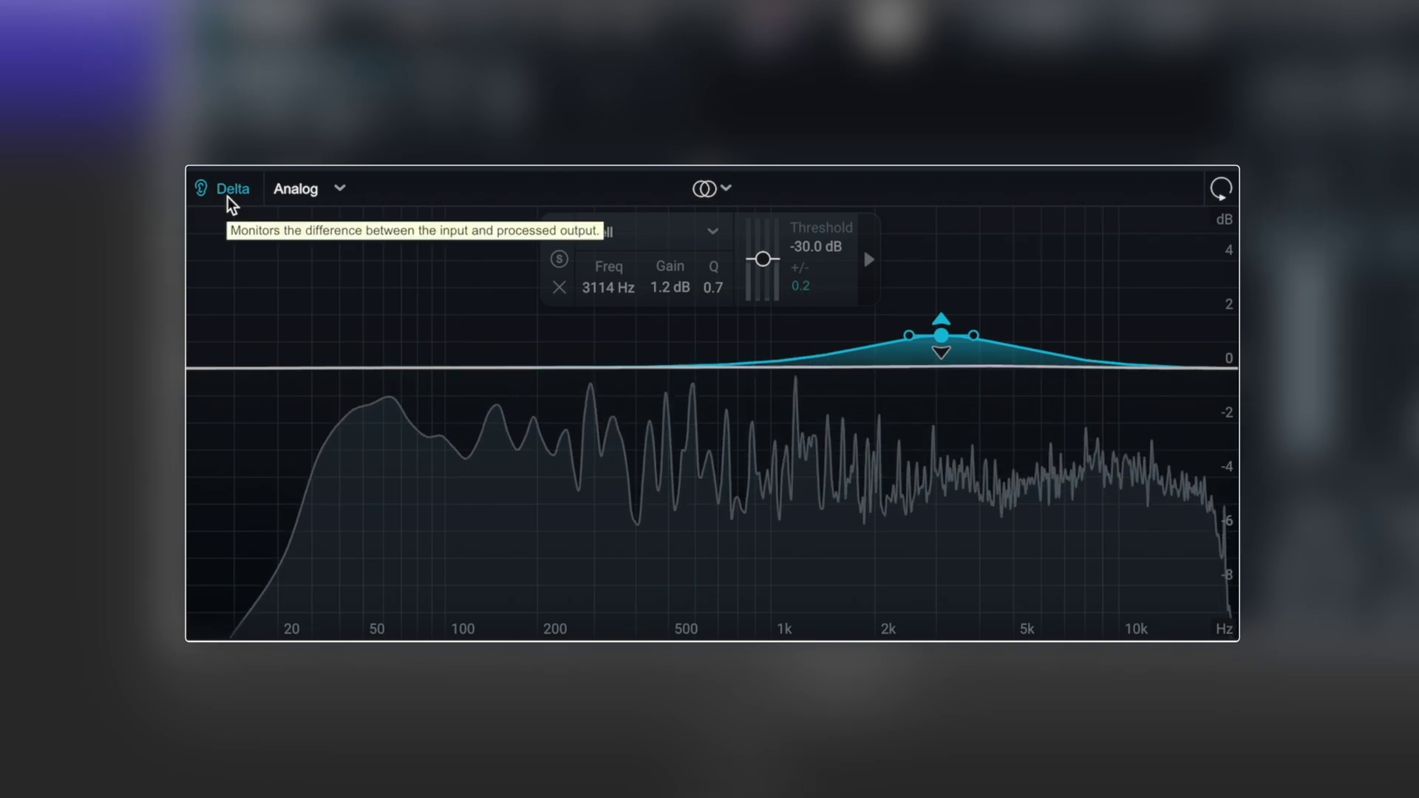
pyautogui.moveTo(768, 263)
pyautogui.mouseDown()
pyautogui.moveTo(767, 286)
pyautogui.moveTo(772, 263)
pyautogui.mouseUp()
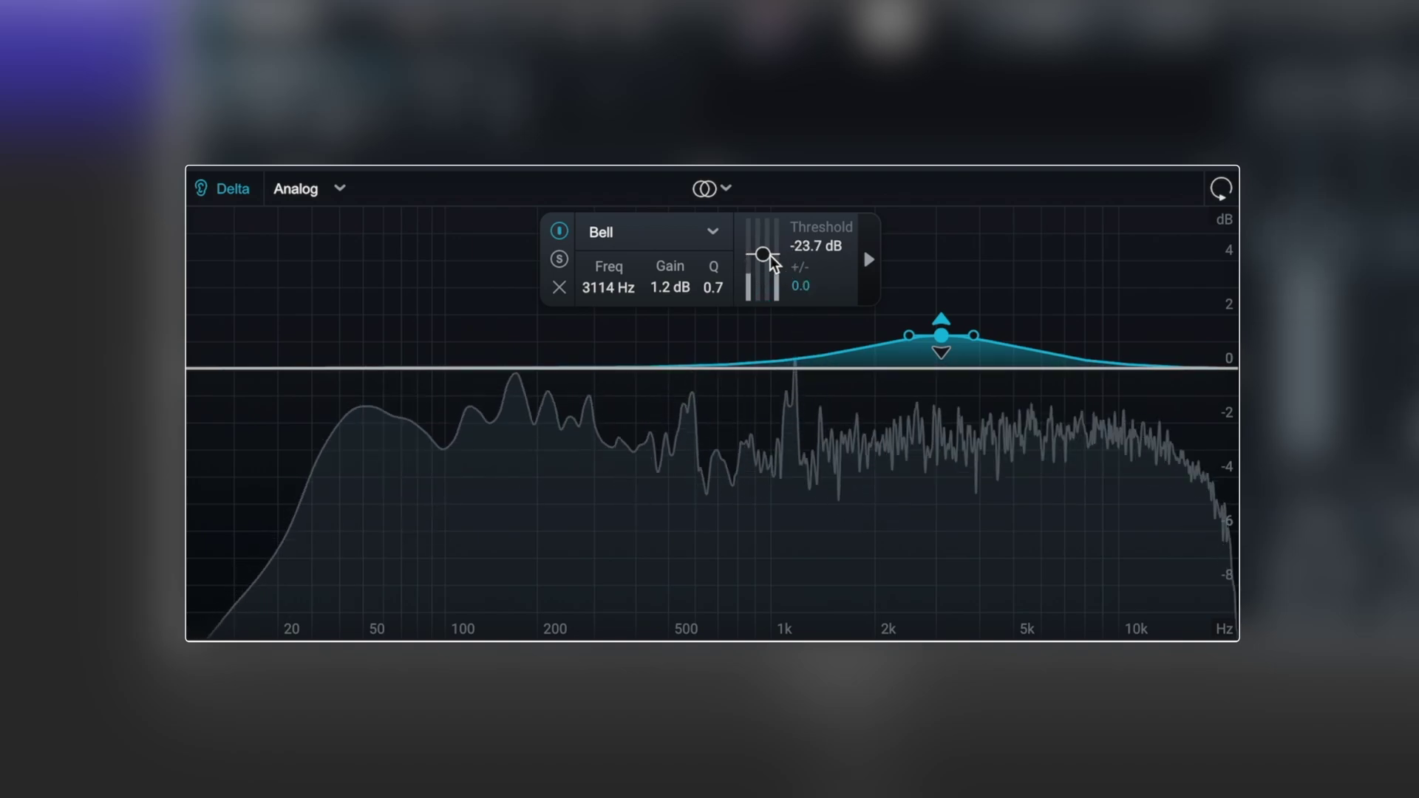